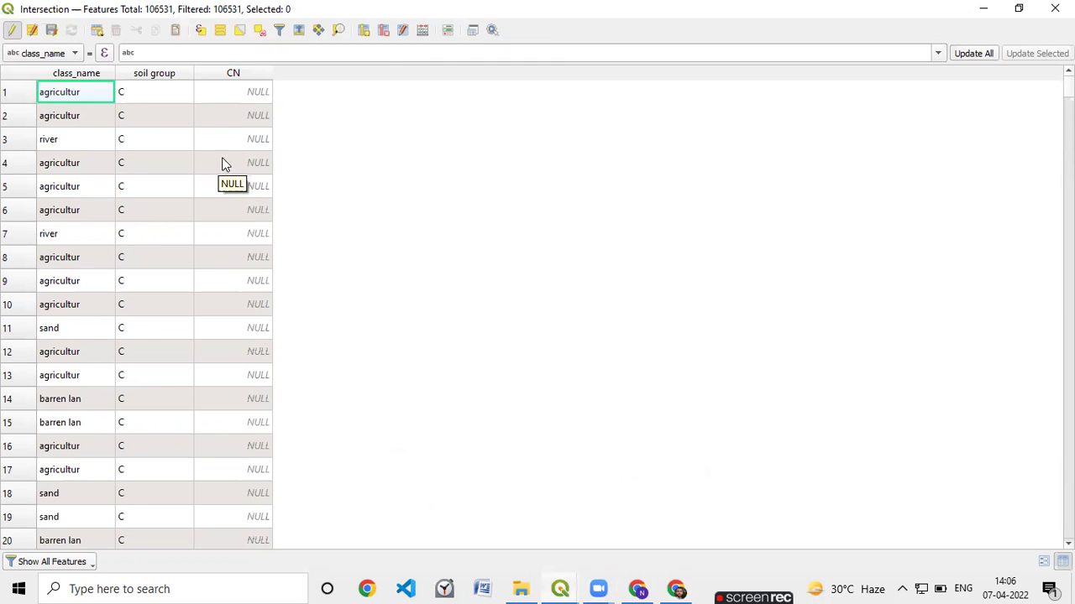
Consult the land use and hydrologic soil group table in CN_Table.docx in Chrome, and return to the Intersection attribute table in QGIS
click(676, 588)
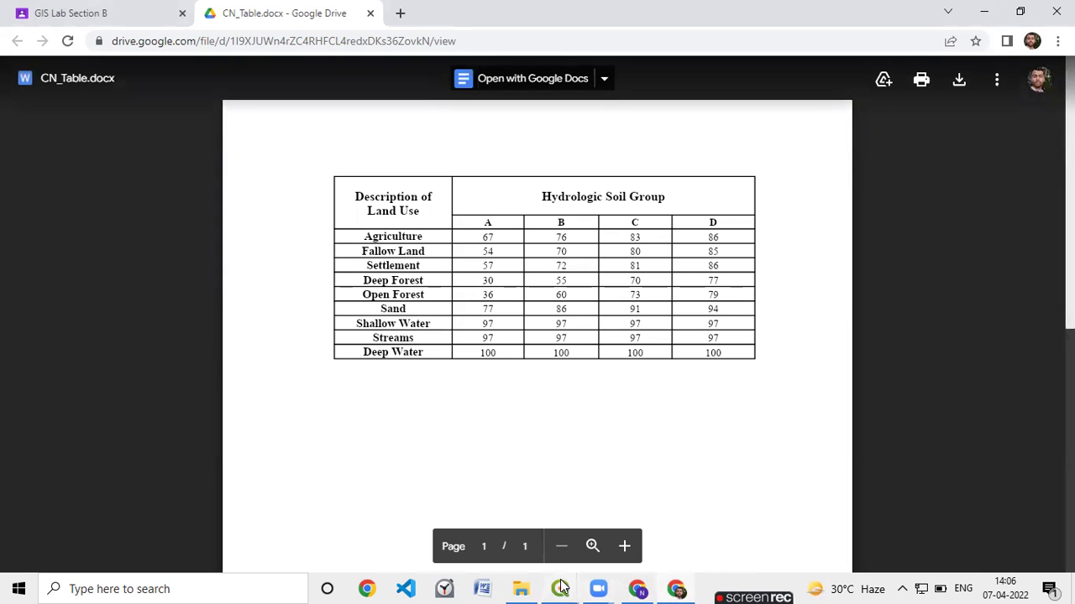
mouse_move(561, 589)
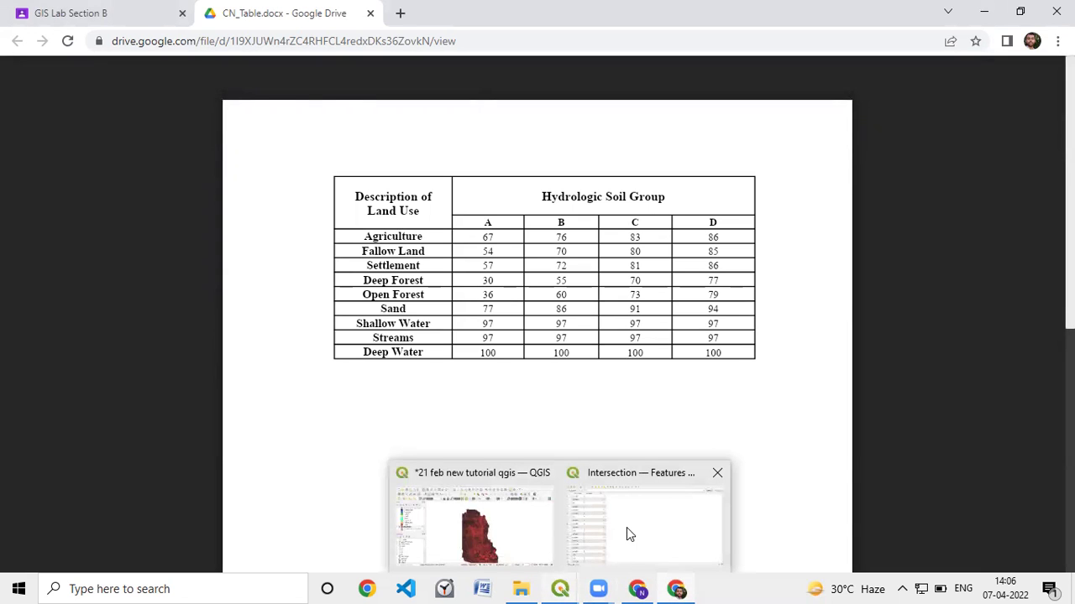
click(626, 527)
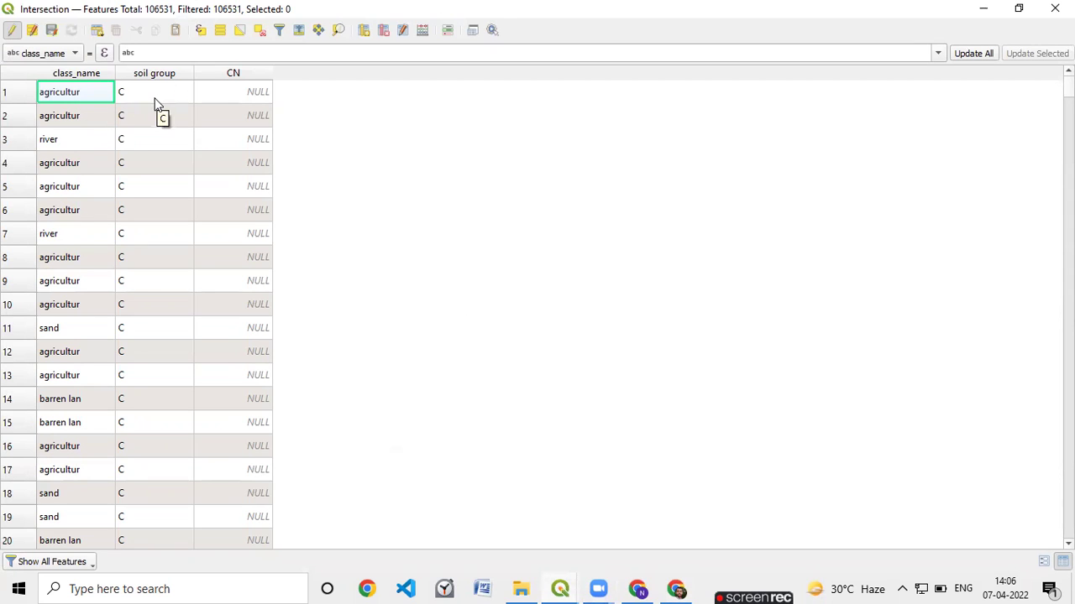
Start a Select by Expression query on the Intersection layer with the condition "class_name" = 'agricultur'
click(205, 39)
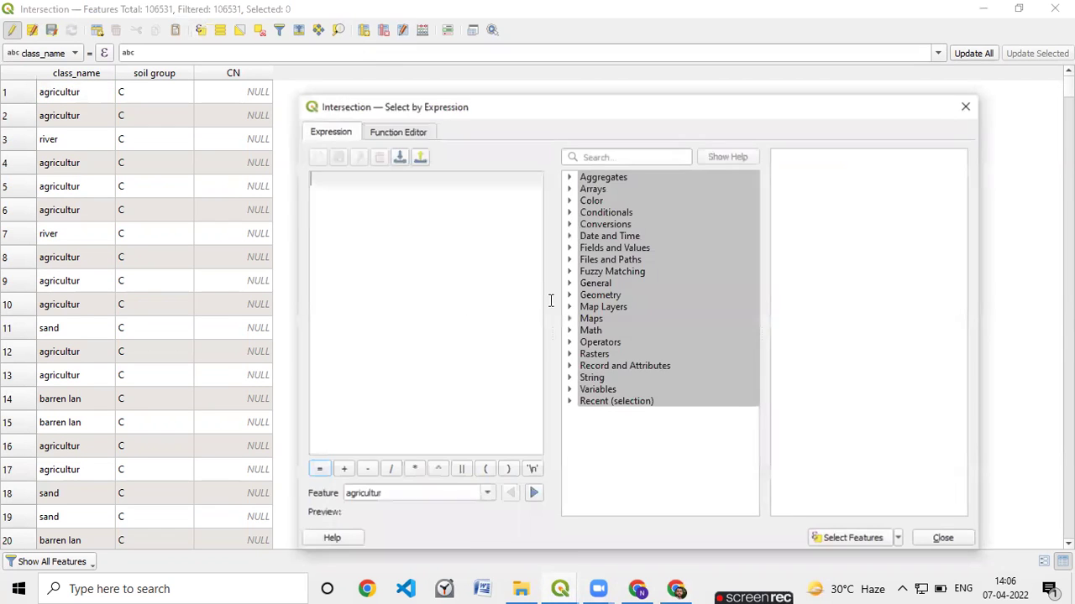
double_click(611, 247)
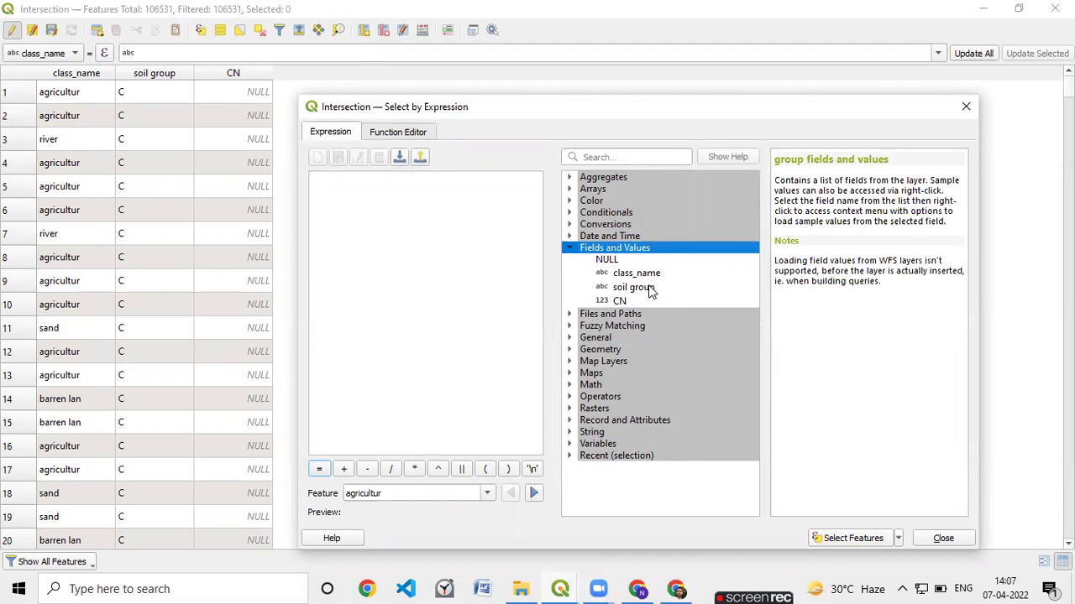
double_click(642, 274)
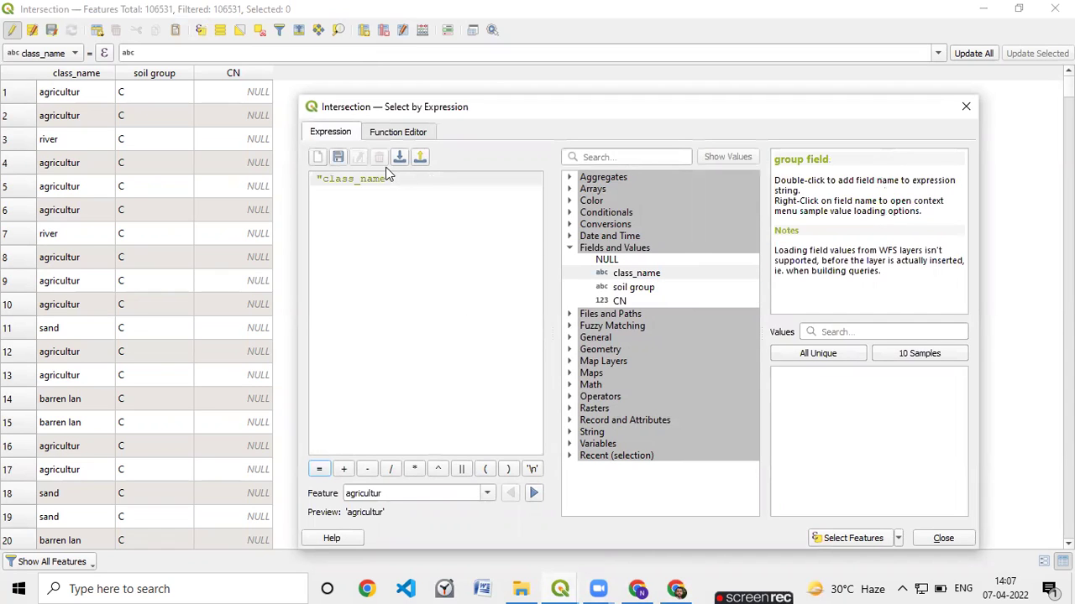
click(813, 352)
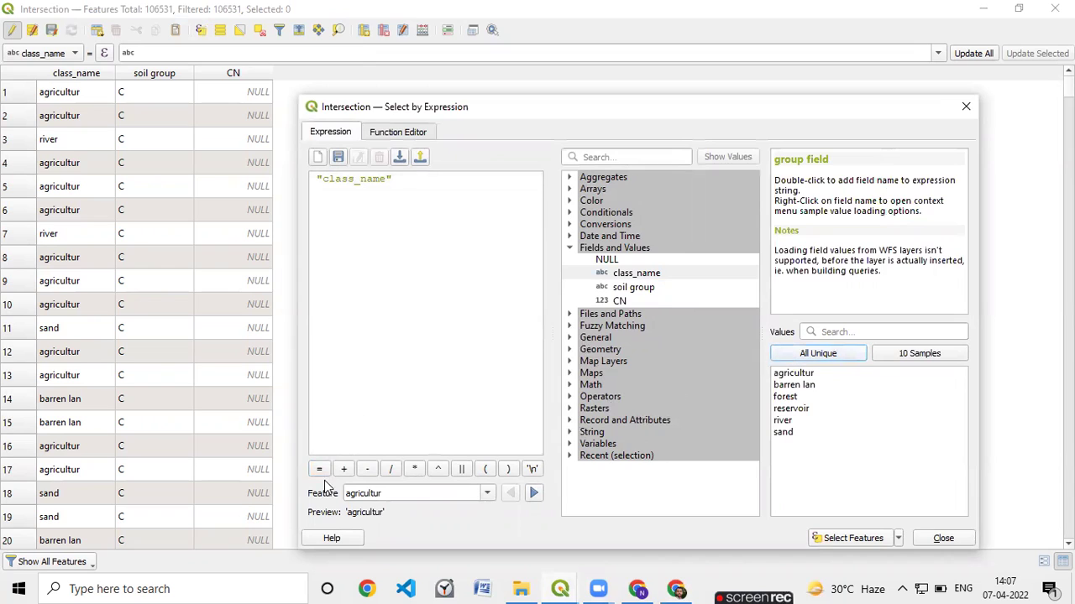
click(319, 470)
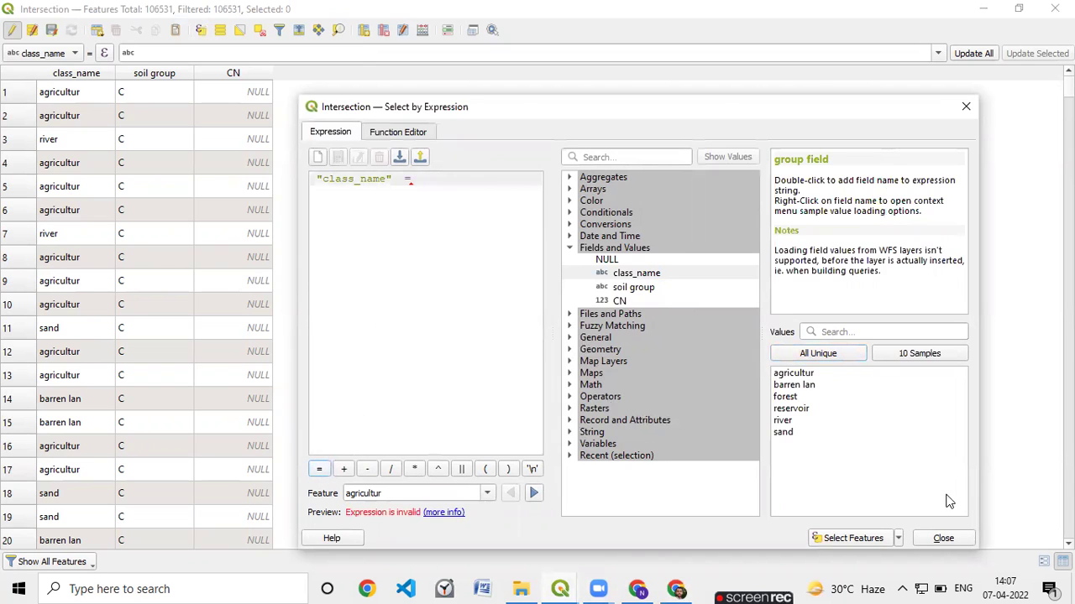
double_click(792, 373)
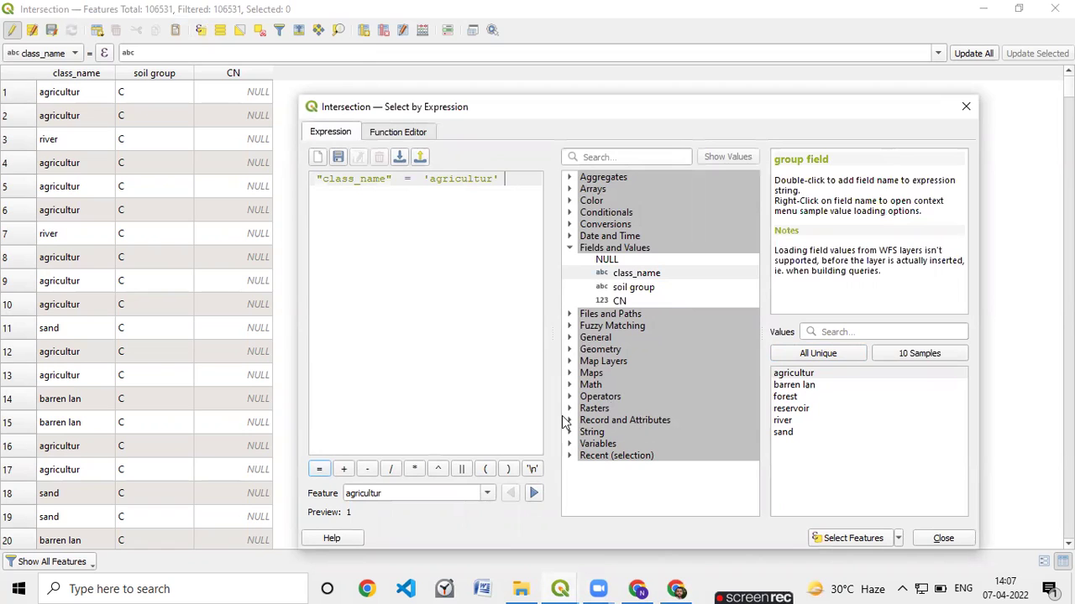
Extend the selection expression with AND "soil group" = 'A'
double_click(620, 397)
scroll(621, 408, down, 5)
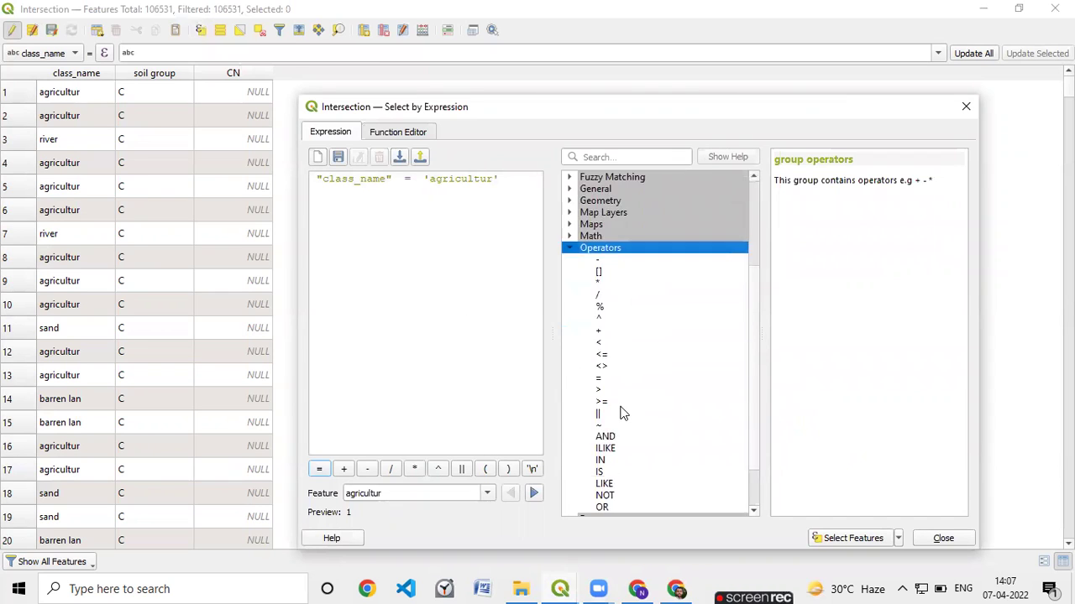
double_click(625, 405)
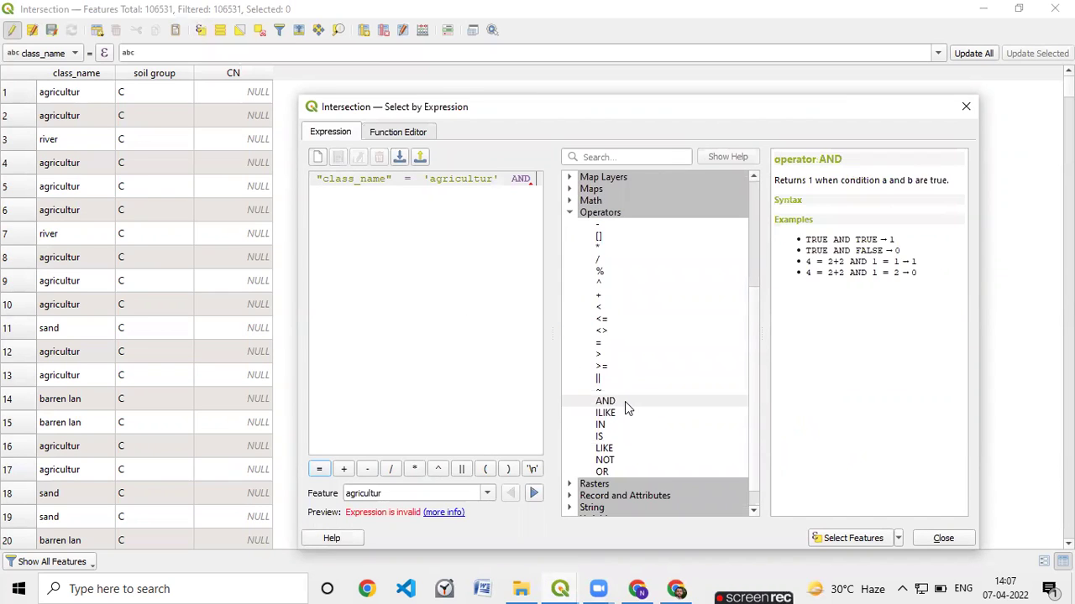
scroll(612, 348, up, 5)
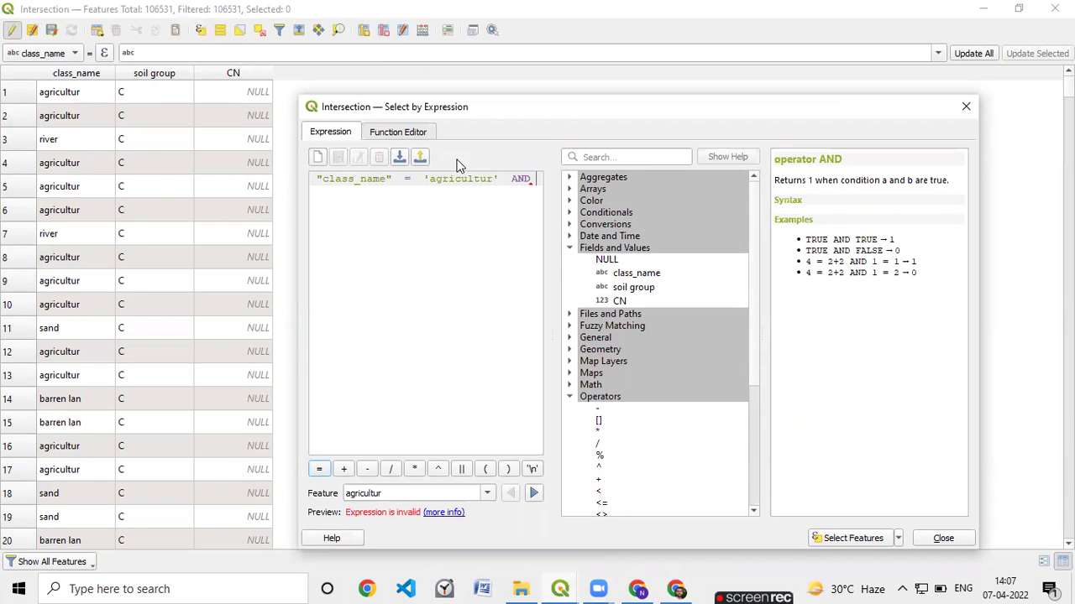
double_click(630, 288)
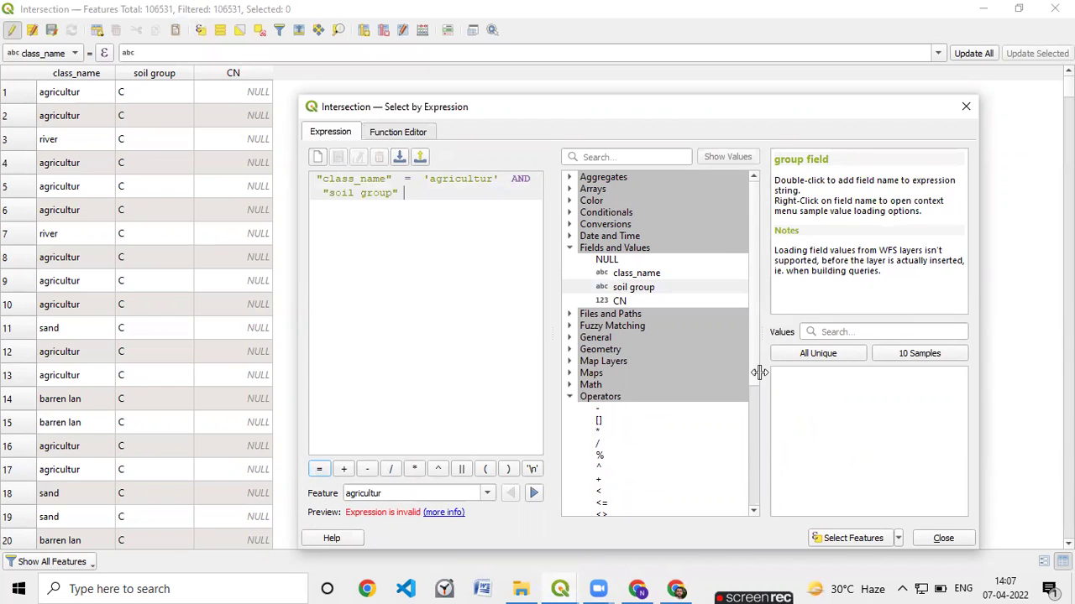
click(319, 468)
click(817, 353)
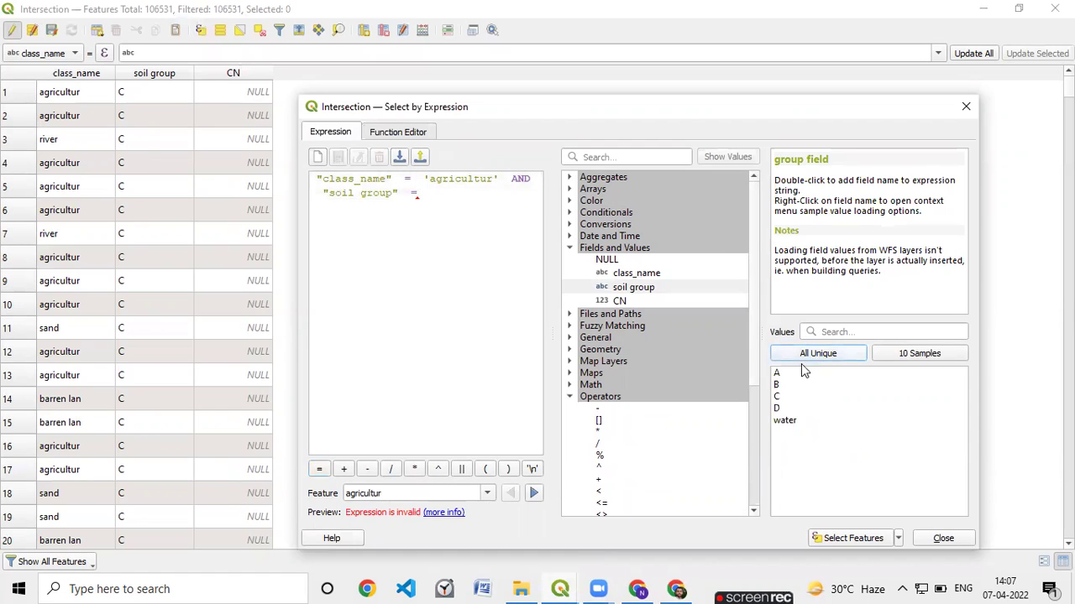
double_click(778, 375)
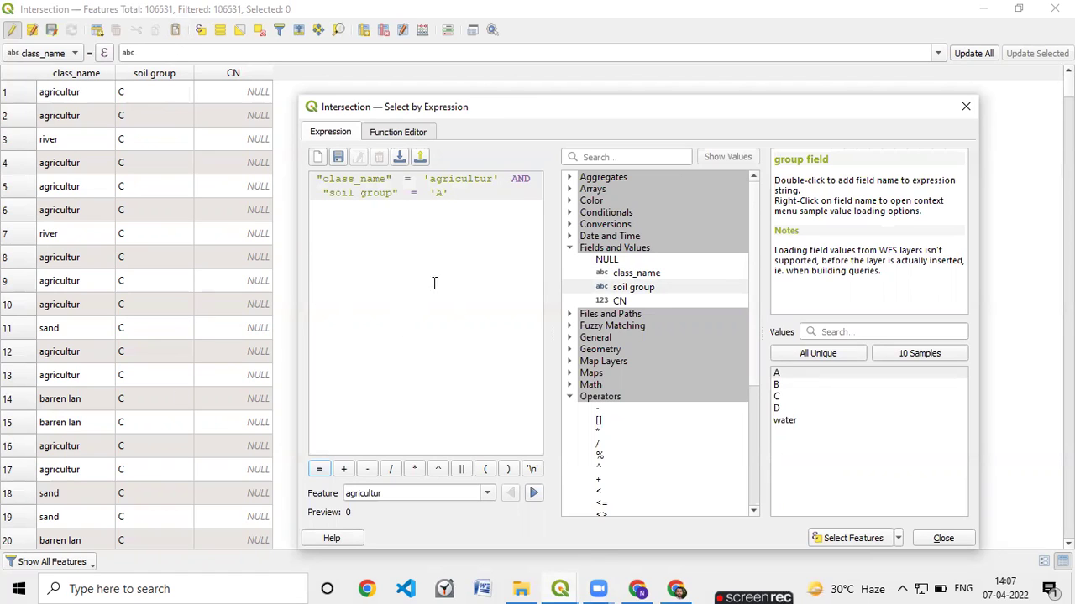
Select the features matching the expression and locate a selected agricultur row with soil group A in the attribute table
click(821, 539)
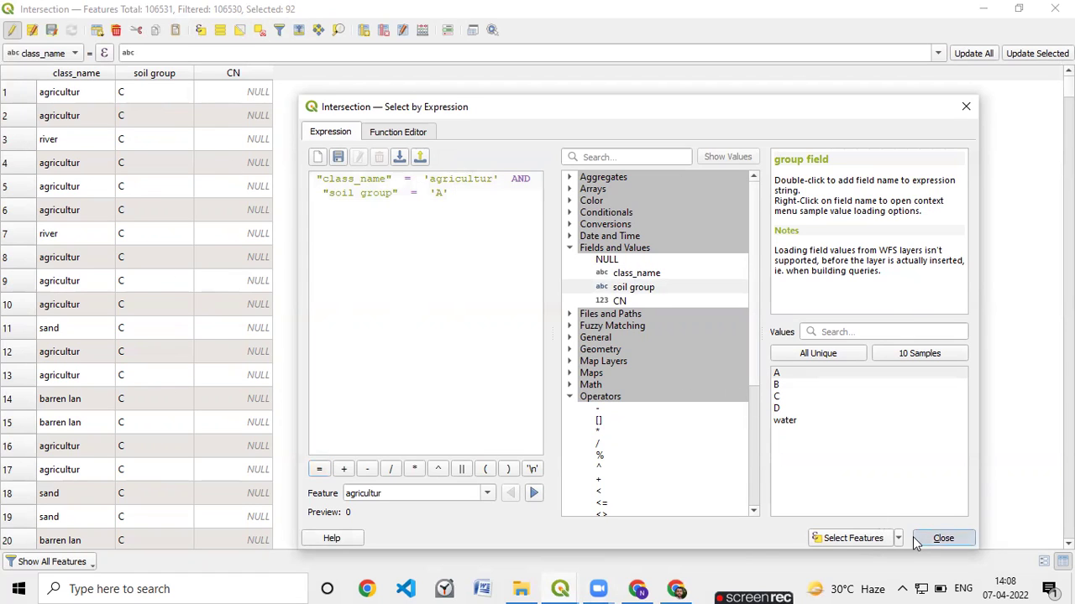
click(942, 538)
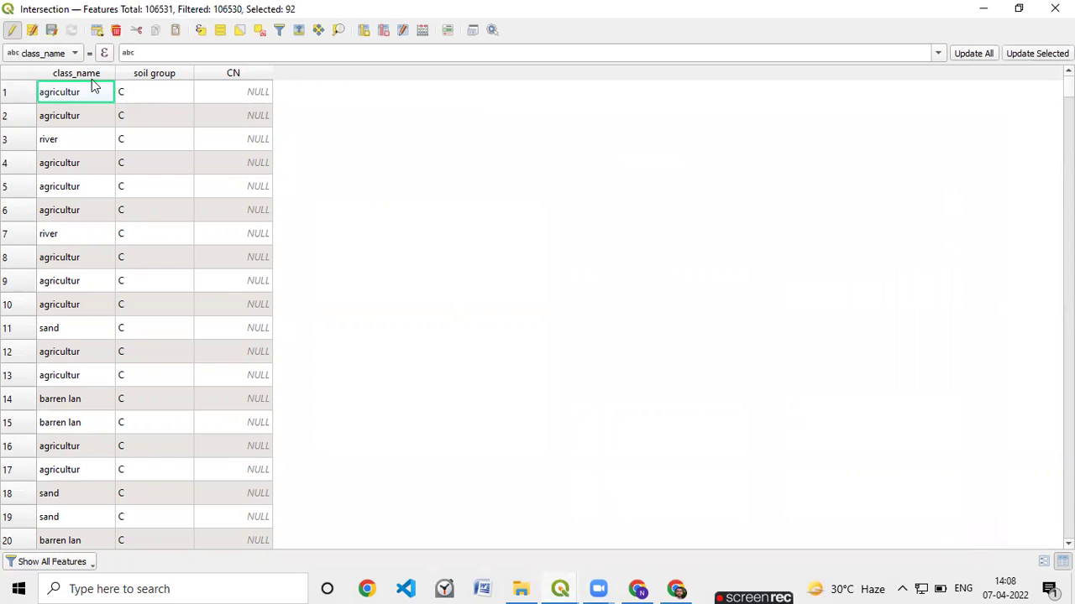
drag(1068, 87, 1068, 197)
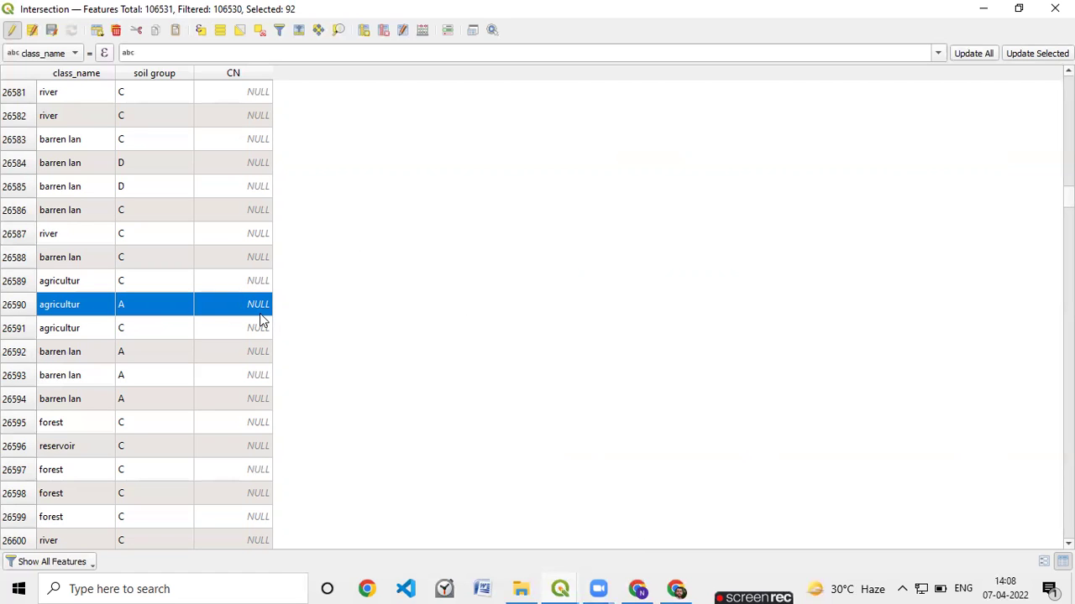
Look up the curve number for agriculture in soil group A in Chrome's CN_Table.docx, and return to the QGIS attribute table
click(676, 589)
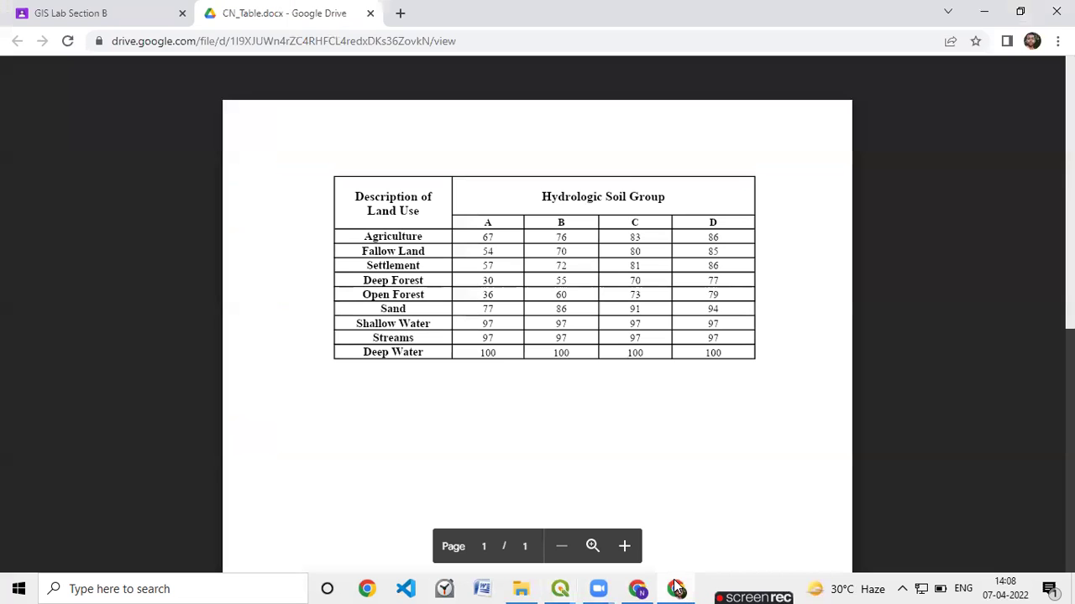
mouse_move(574, 587)
click(598, 536)
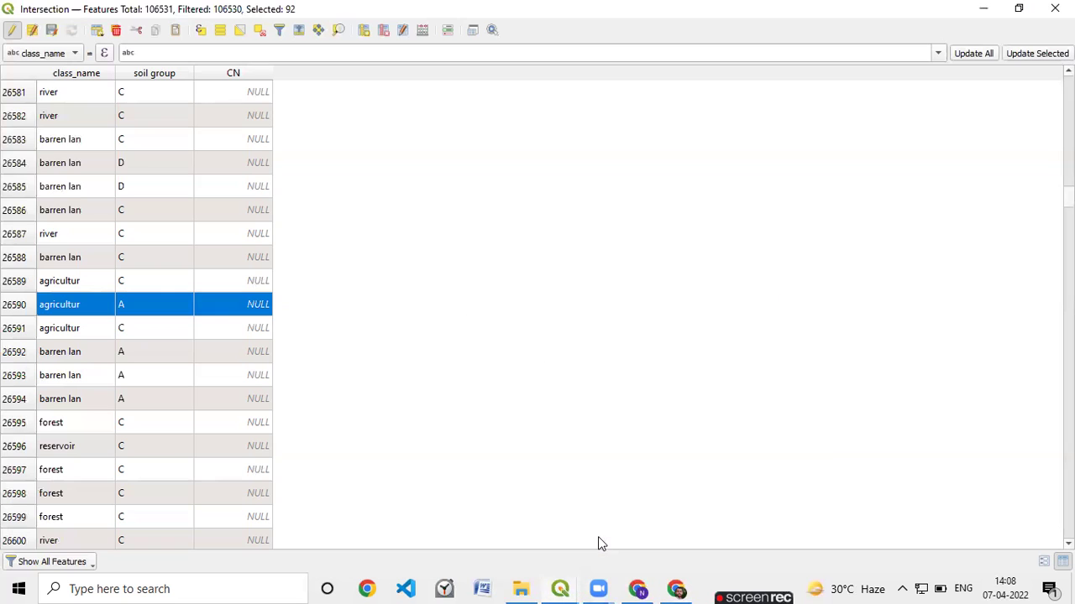
Update the existing CN field to '67' for only the selected features with the Field Calculator
click(423, 30)
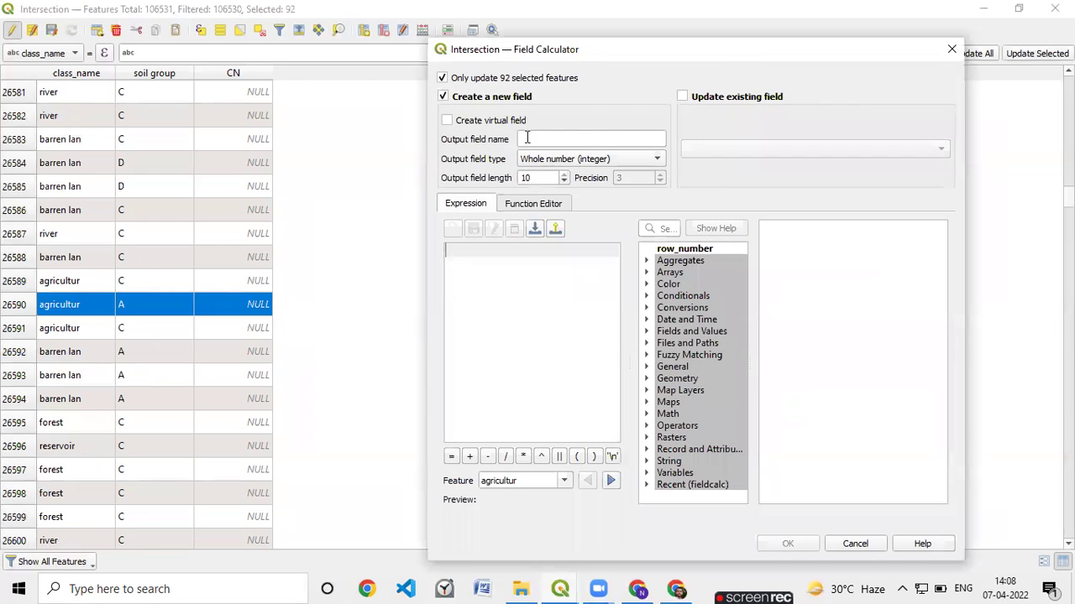
click(682, 97)
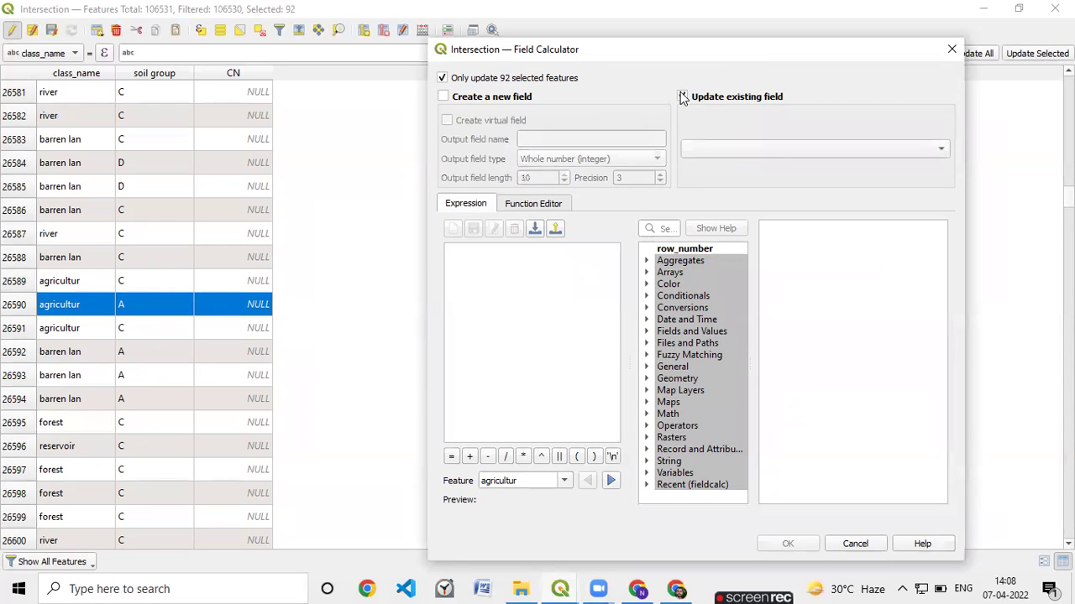
click(775, 150)
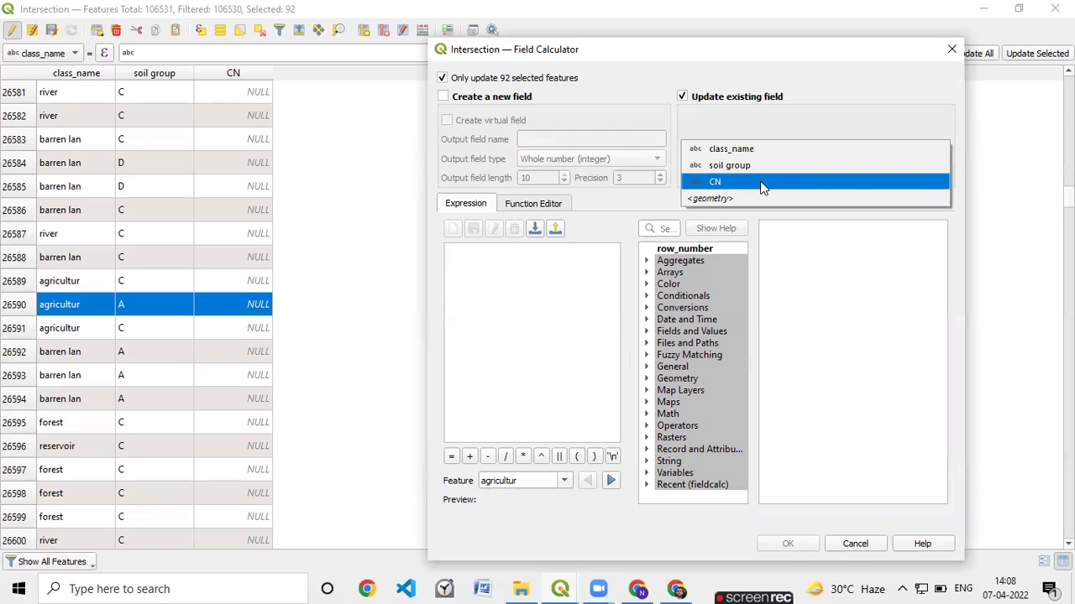
click(714, 182)
click(531, 269)
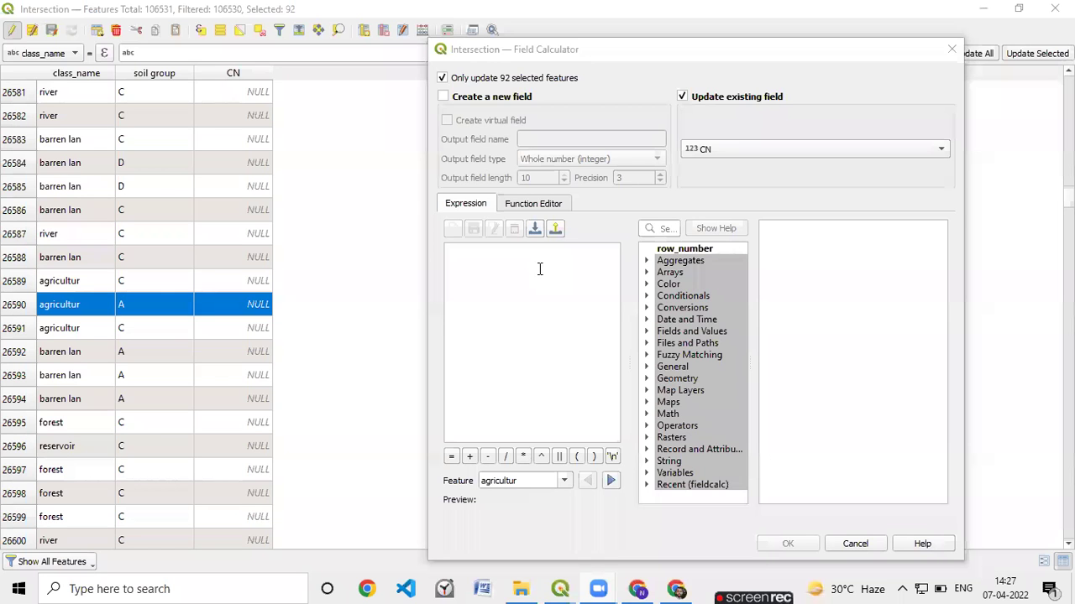
click(539, 269)
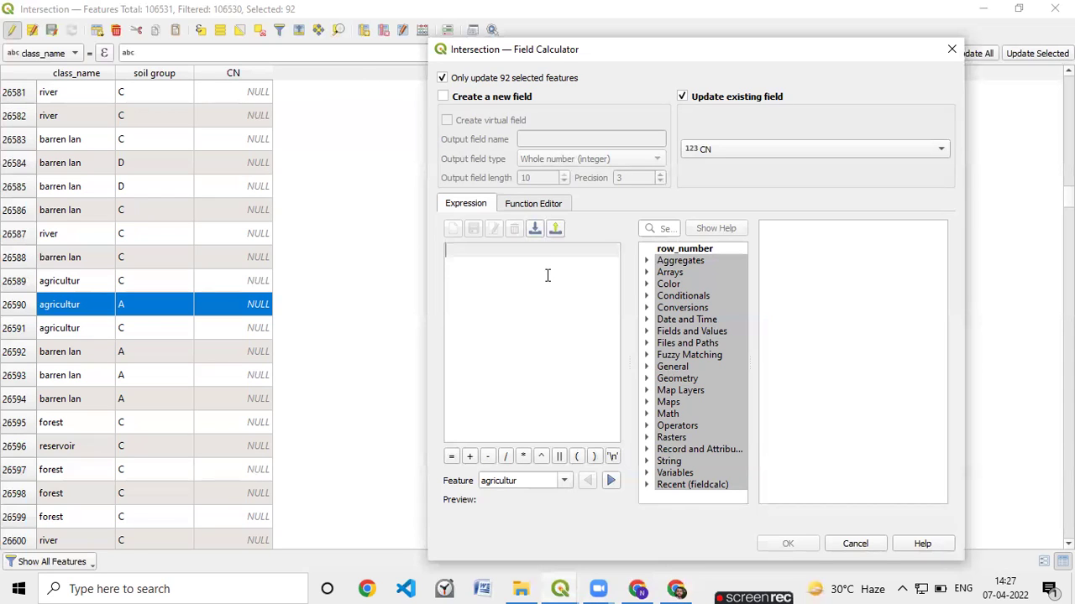
text(')
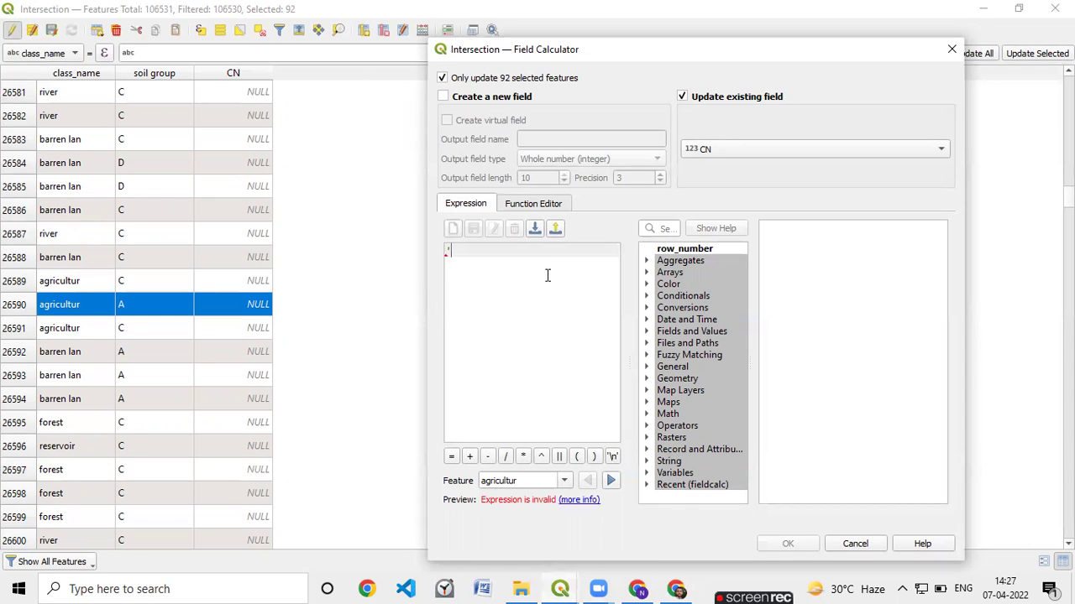
text(67')
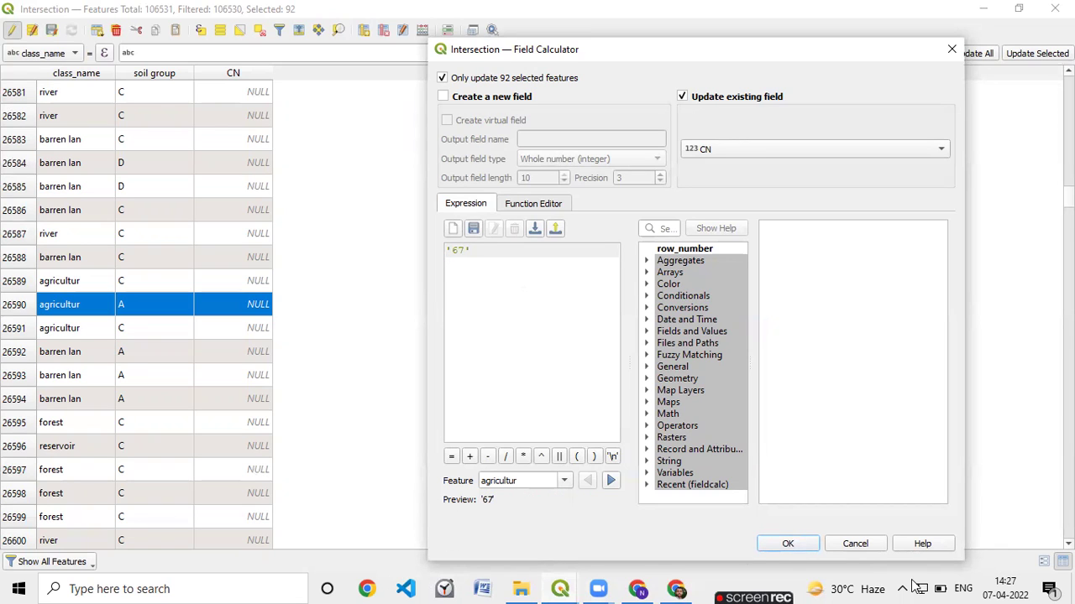
click(786, 543)
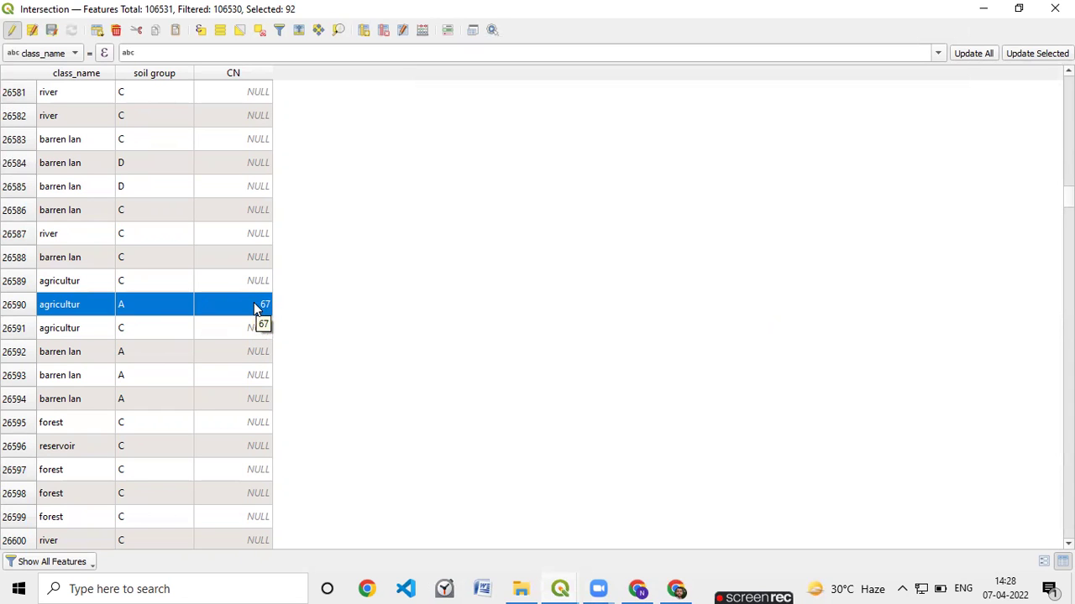
Review the curve number table in Chrome again and return to the Intersection attribute table in QGIS
click(677, 588)
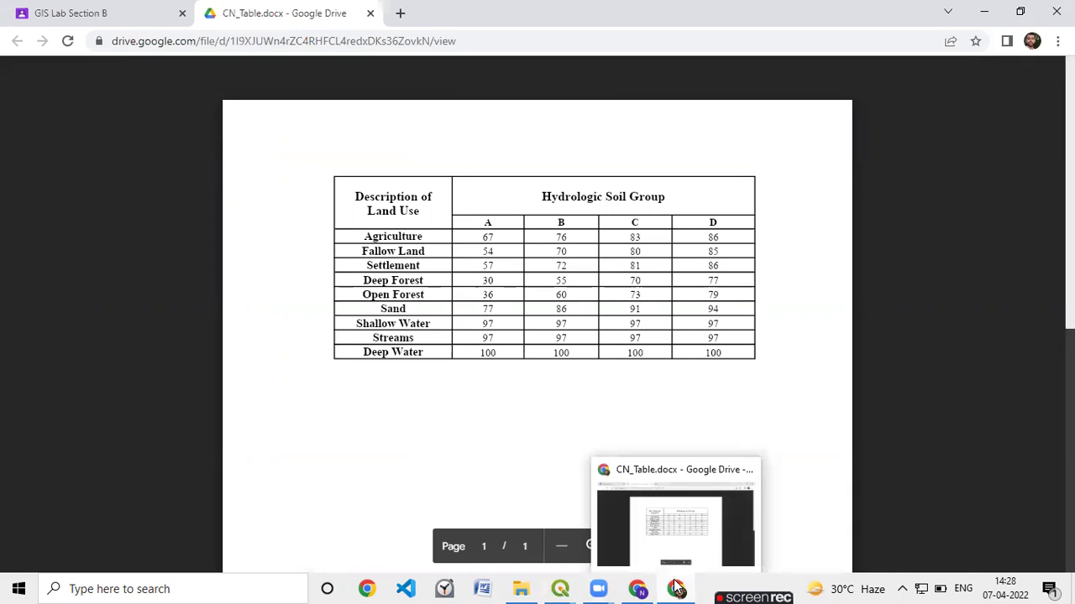
mouse_move(564, 587)
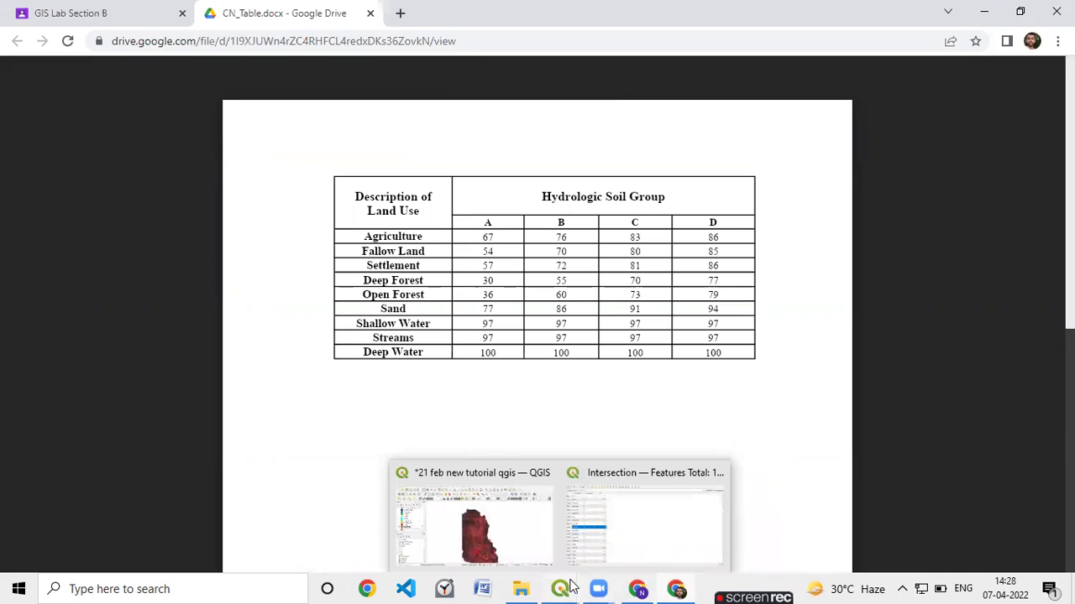
click(631, 546)
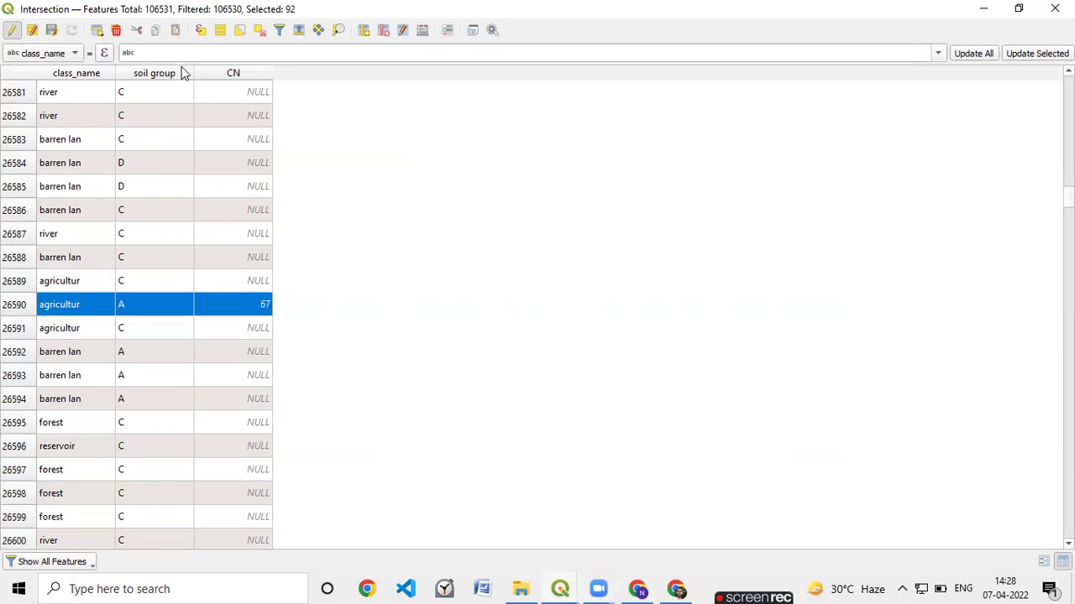
Start a Select by Expression query on the Intersection layer with the condition "class_name" = 'agricultur'
click(202, 32)
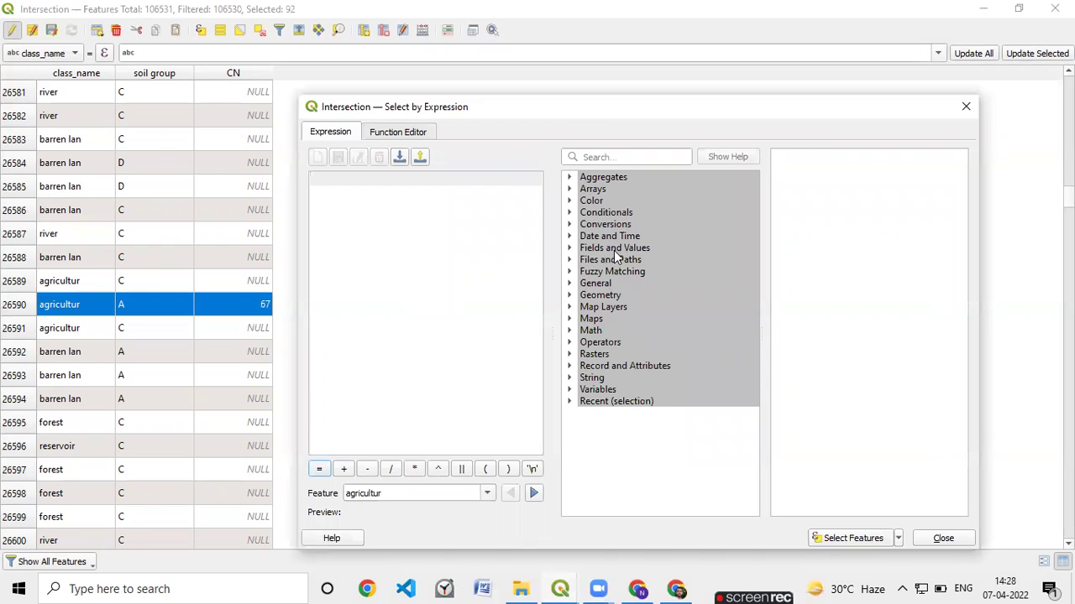
double_click(620, 247)
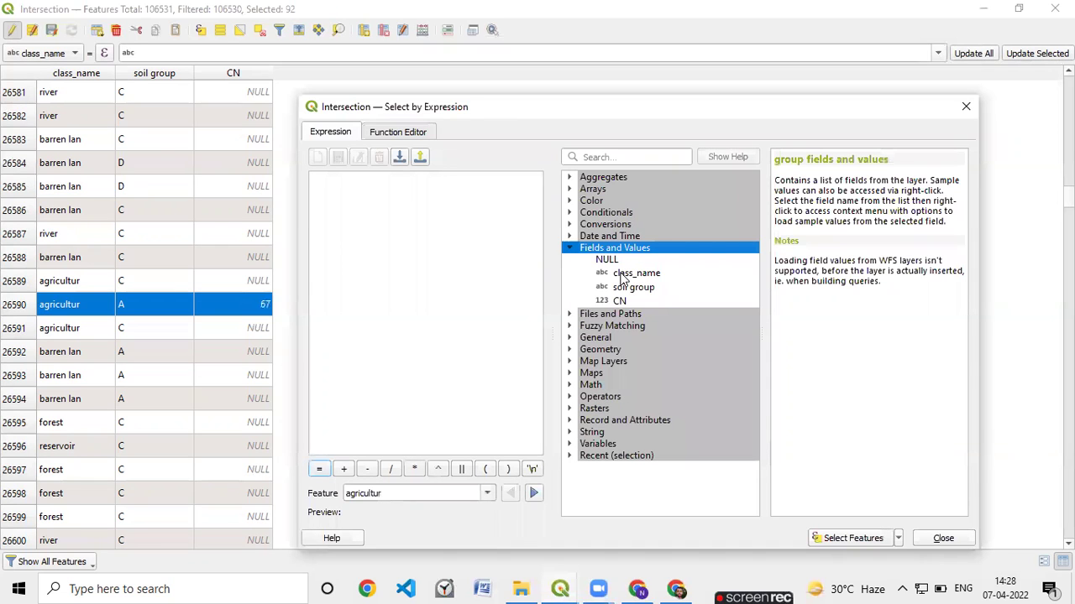
double_click(622, 275)
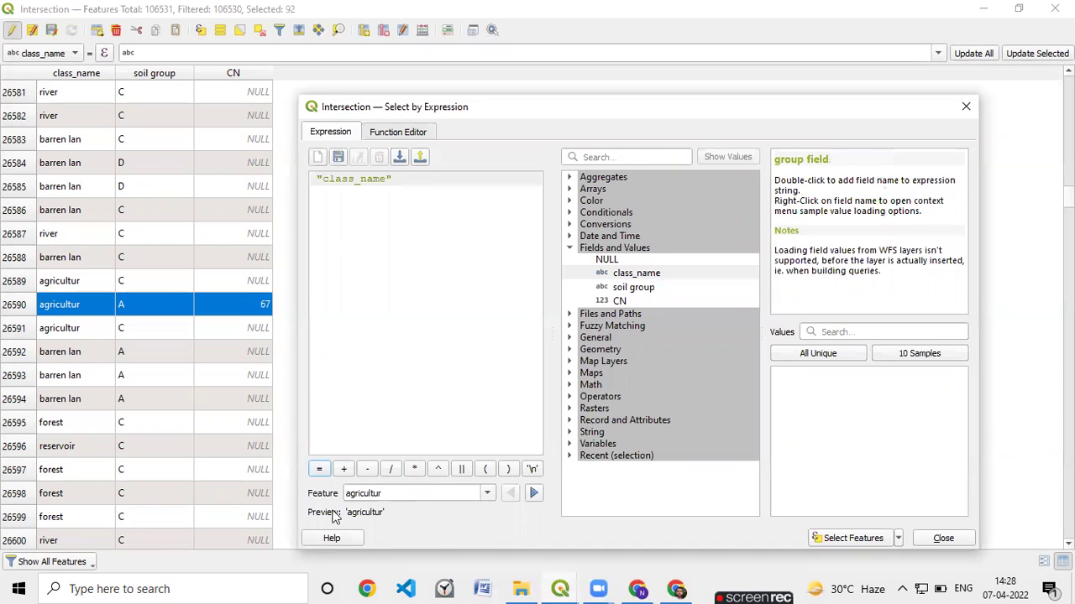
click(849, 354)
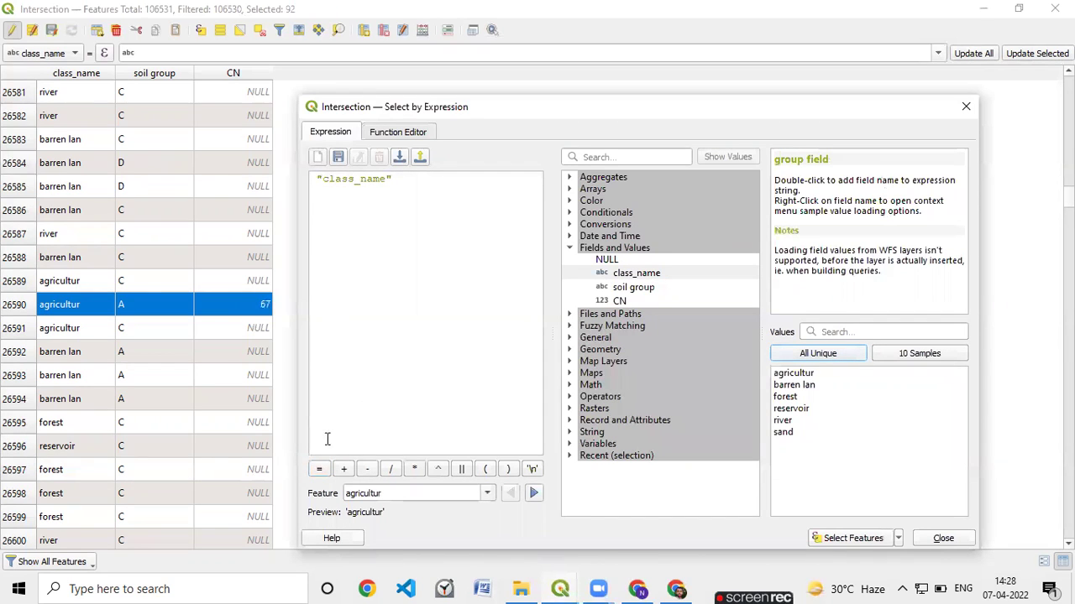
click(326, 471)
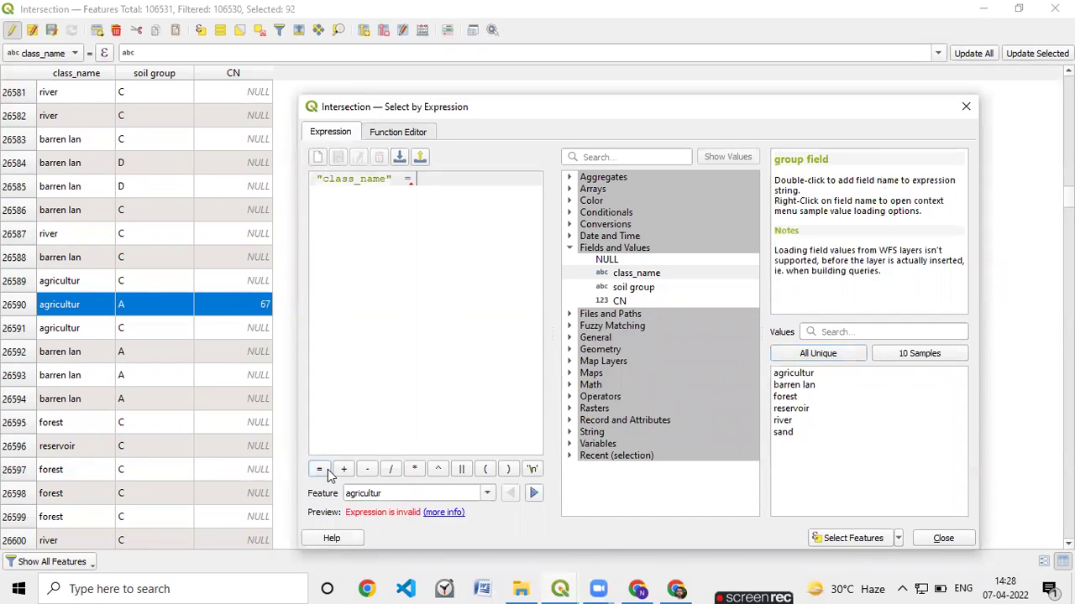
double_click(811, 376)
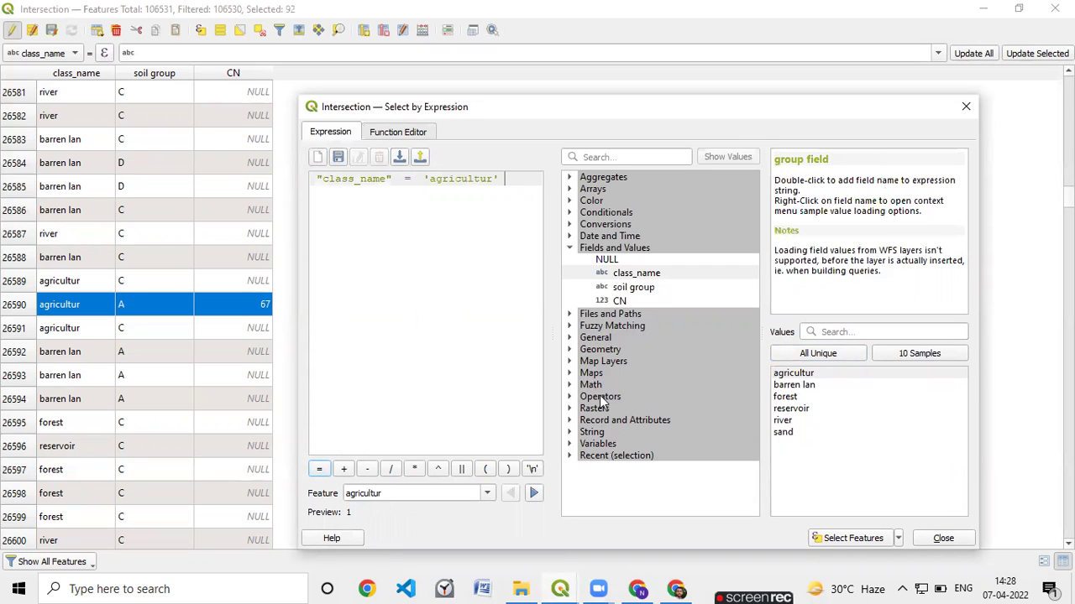
Extend the expression with AND "soil group" = 'B', using the unique values of the soil group field
double_click(622, 394)
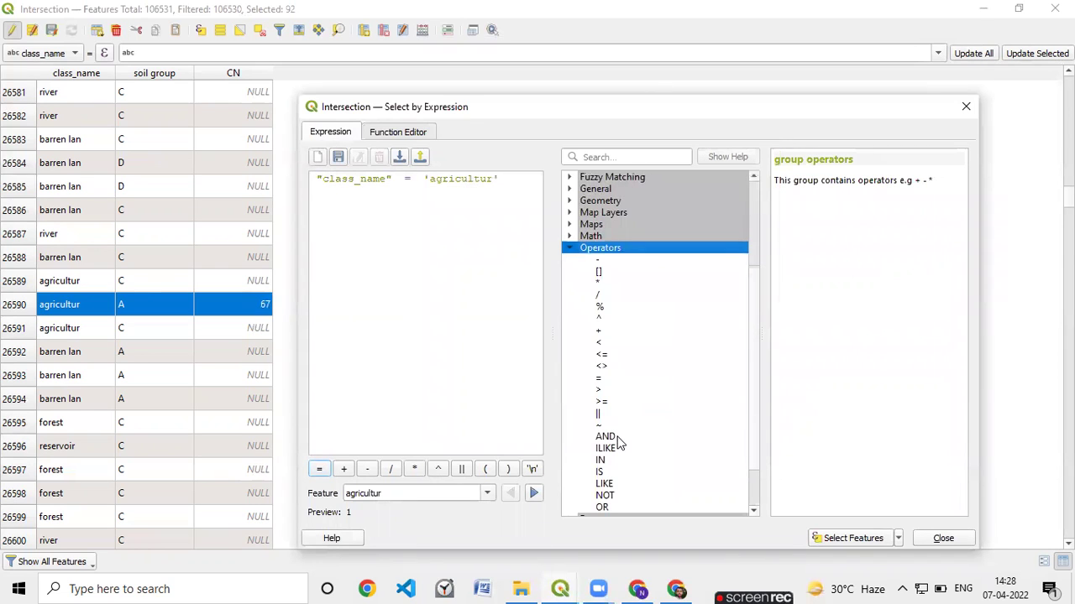
double_click(617, 434)
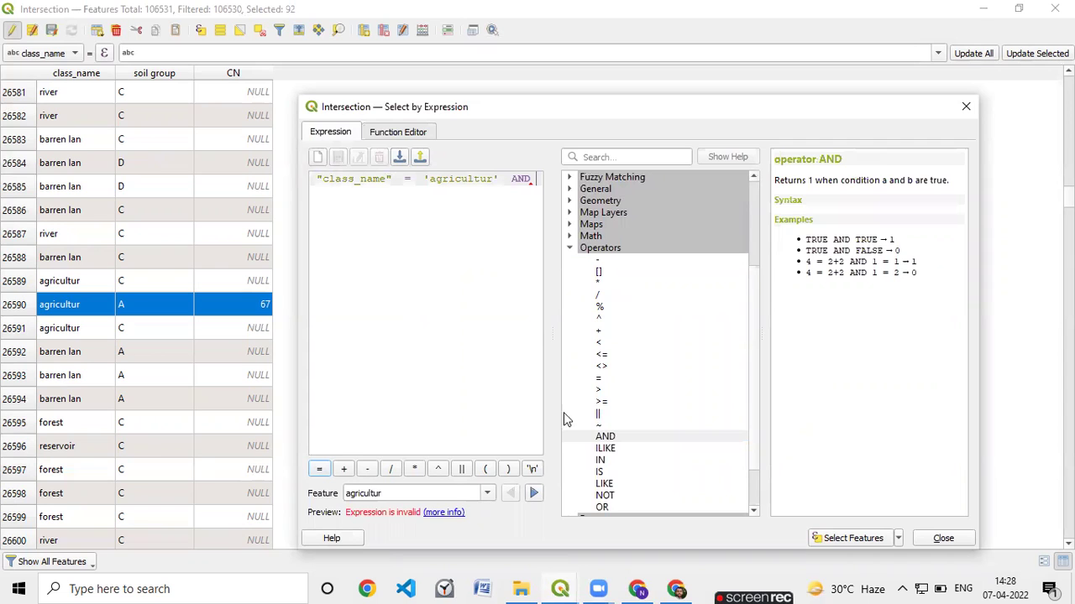
scroll(631, 292, up, 4)
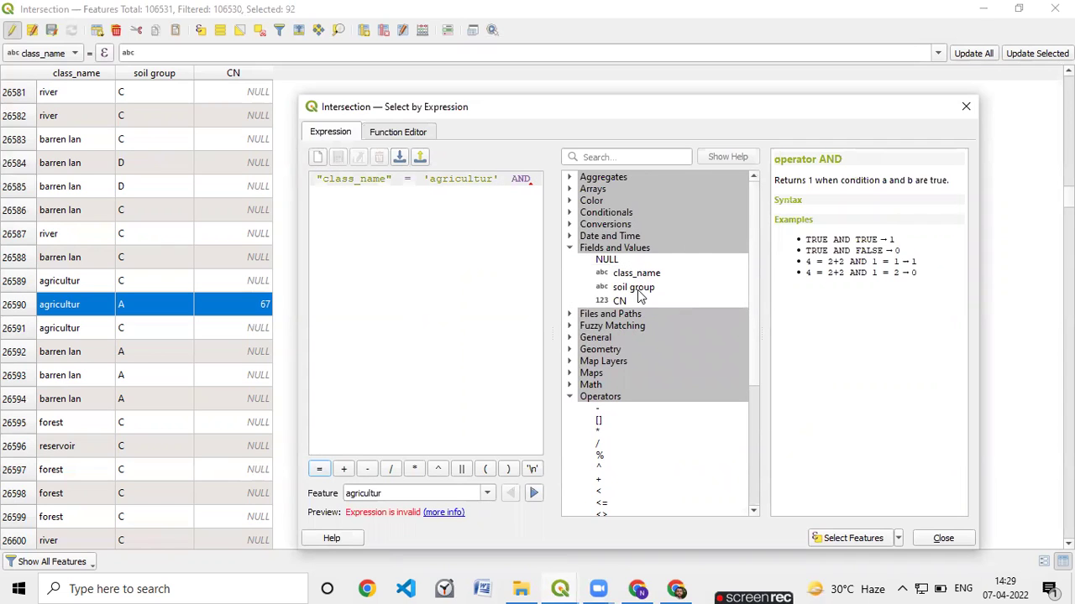
click(638, 290)
double_click(639, 290)
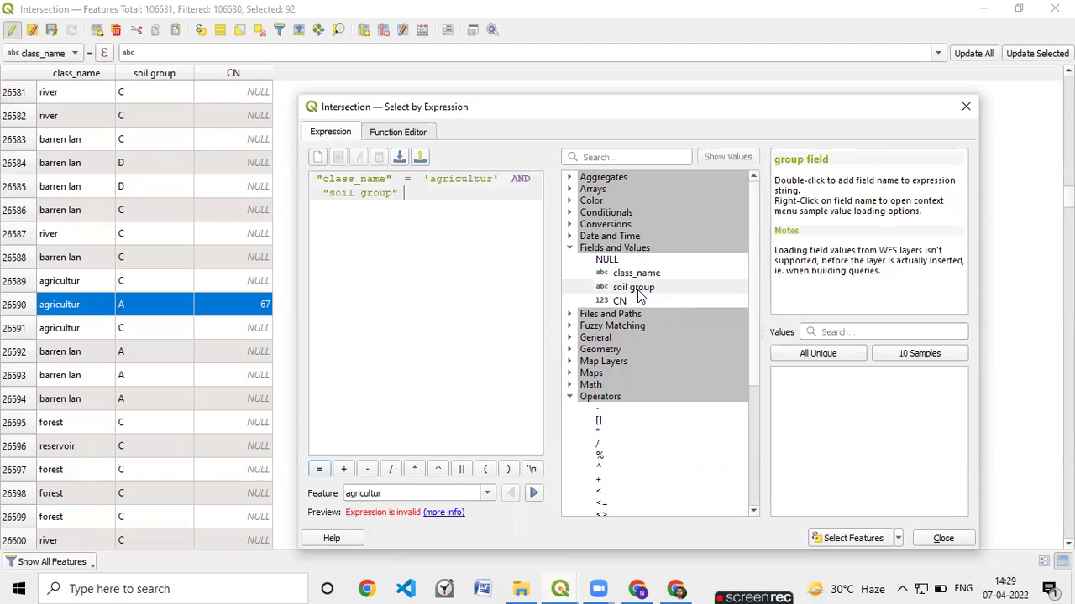
click(818, 354)
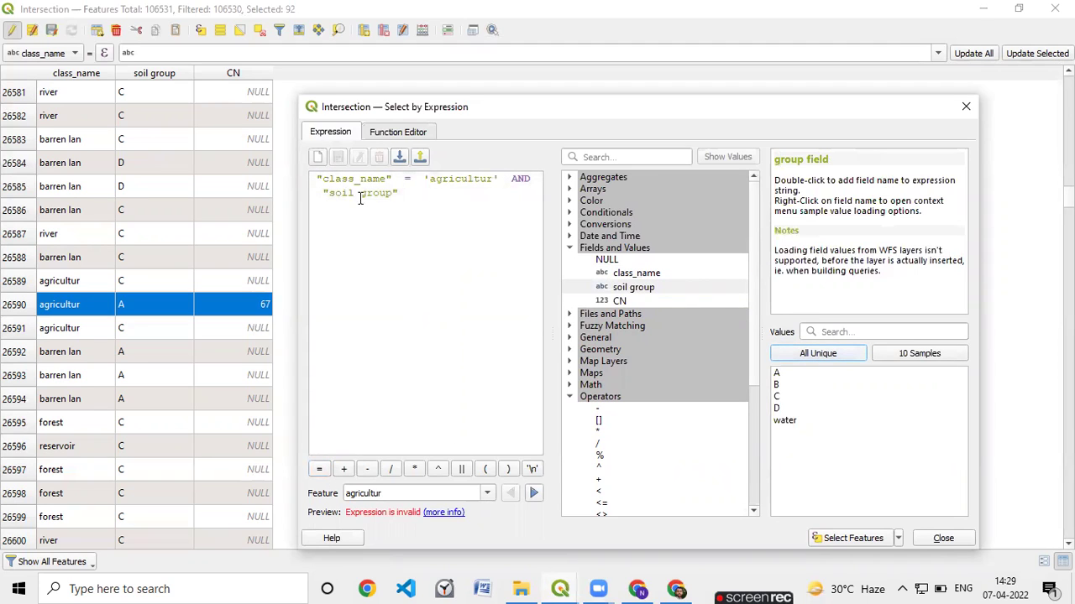
click(319, 468)
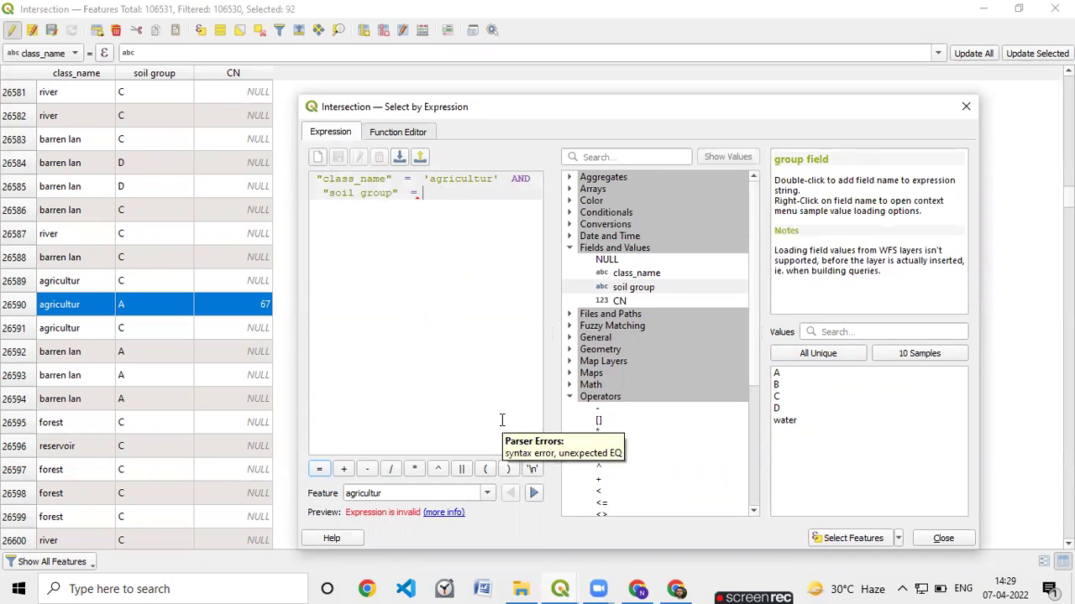
double_click(777, 386)
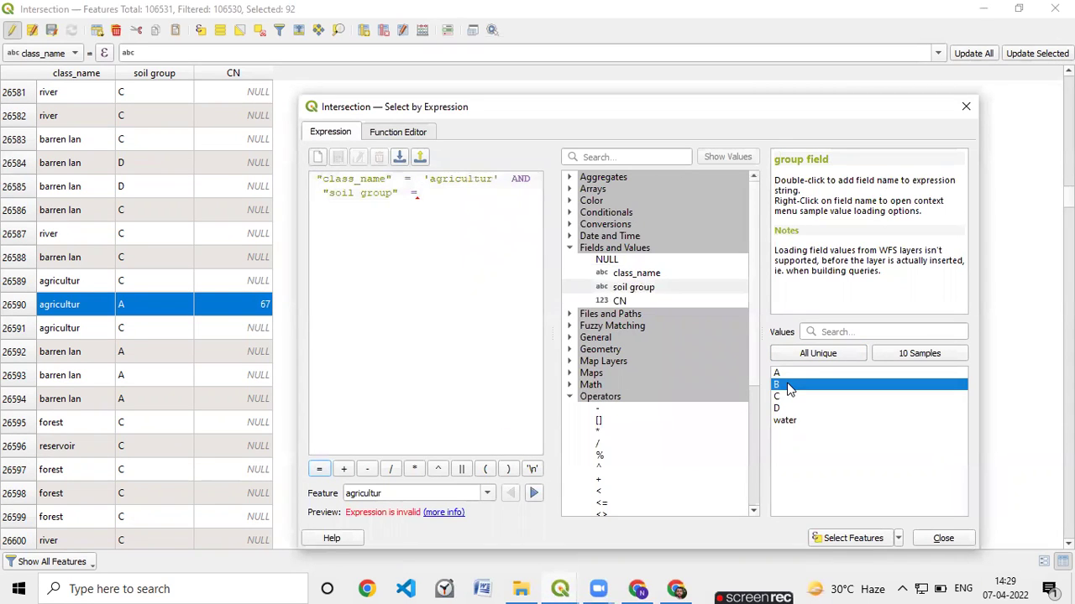
Select the features matching the expression and locate selected agricultur rows with soil group B in the attribute table
click(840, 545)
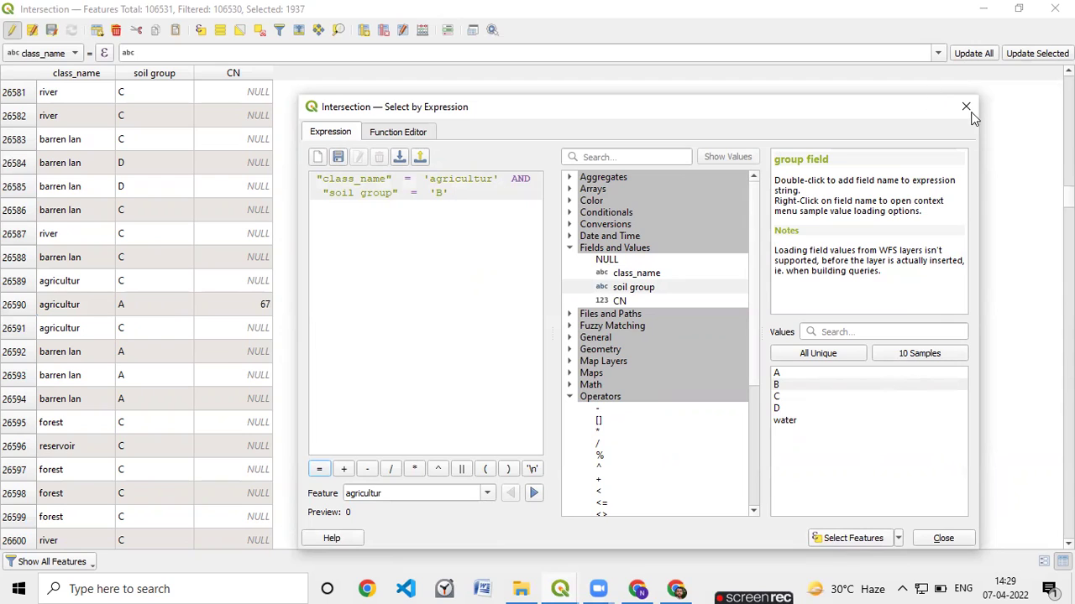
click(939, 540)
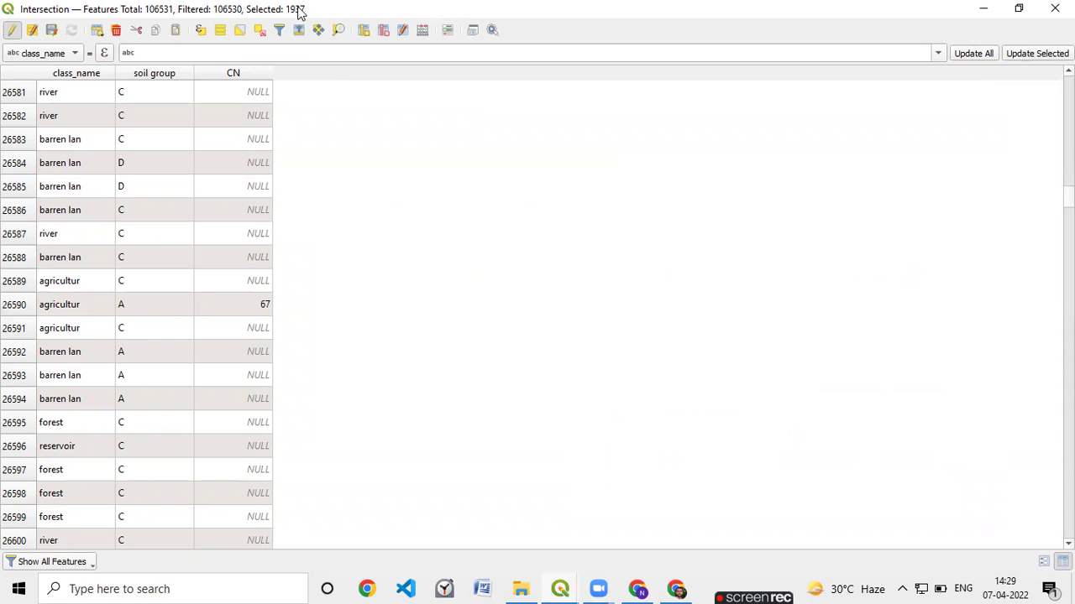
scroll(395, 267, down, 2)
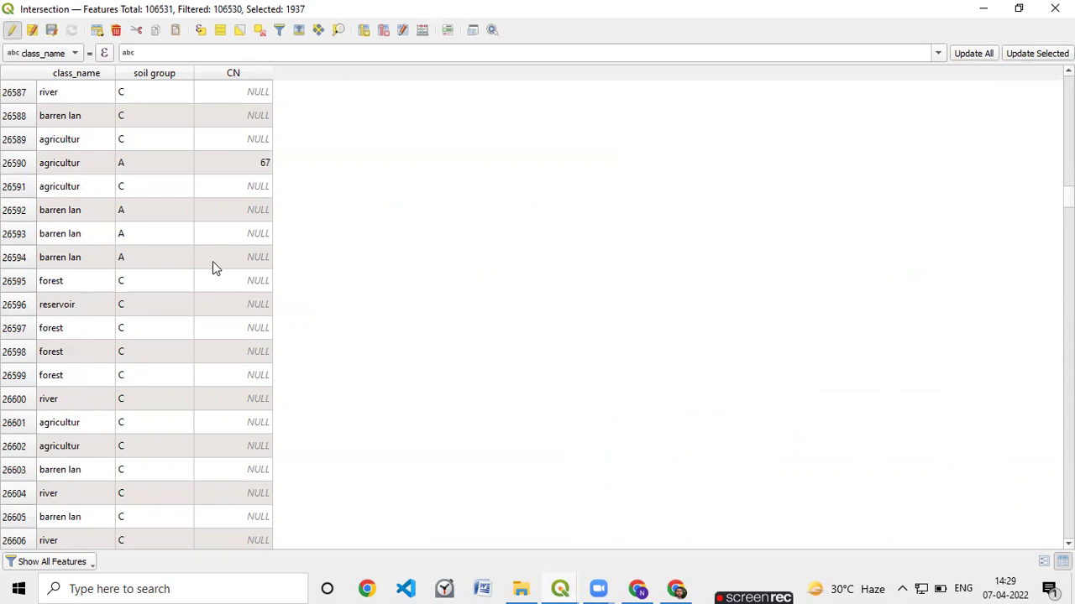
scroll(210, 244, up, 8)
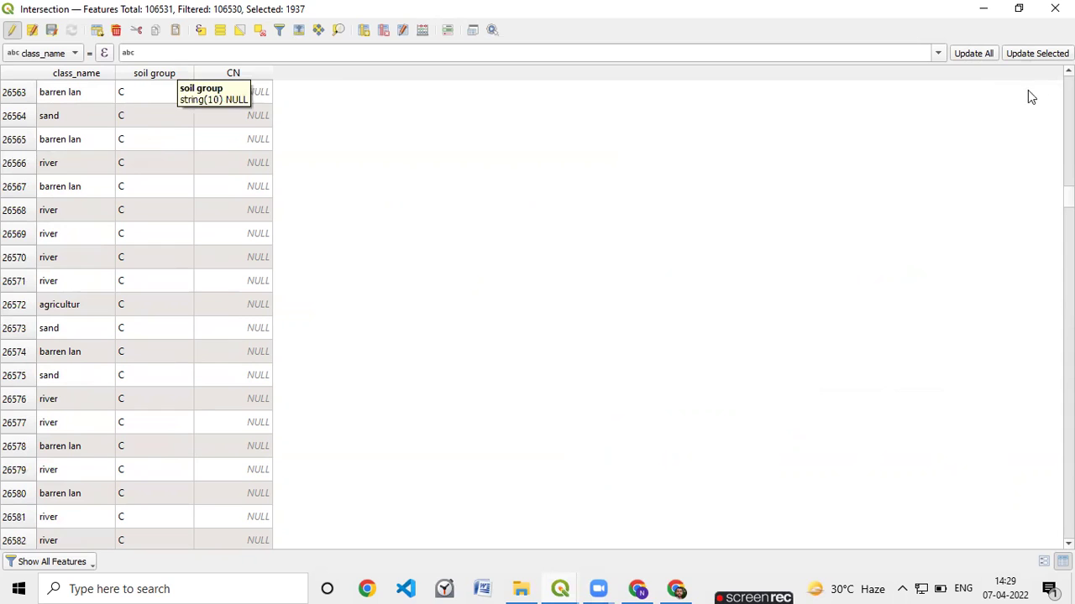
drag(1068, 197, 1068, 317)
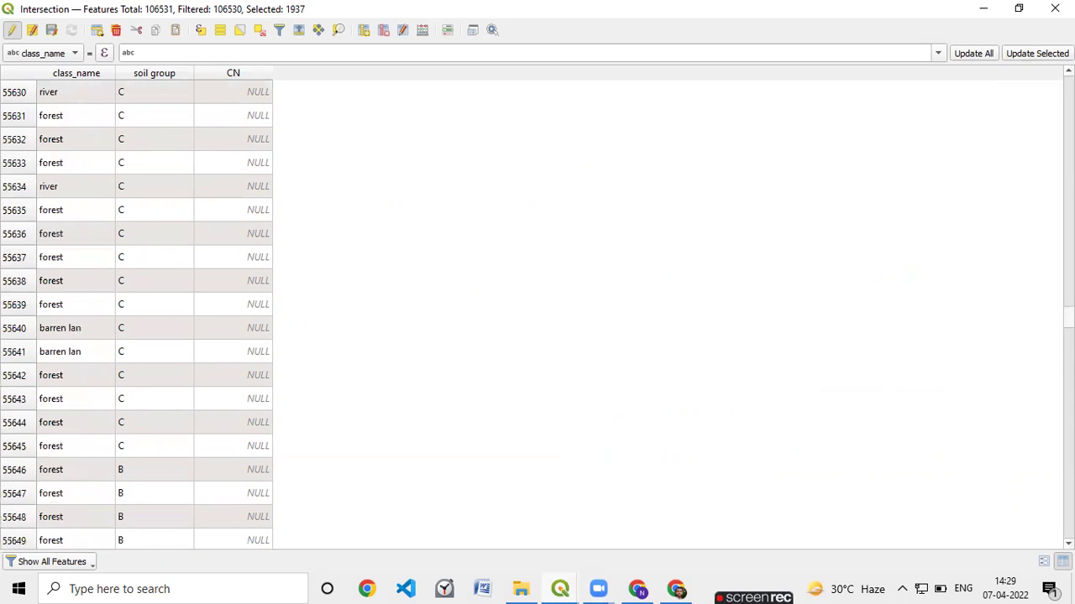
scroll(703, 190, down, 20)
scroll(694, 256, up, 20)
scroll(694, 256, up, 20)
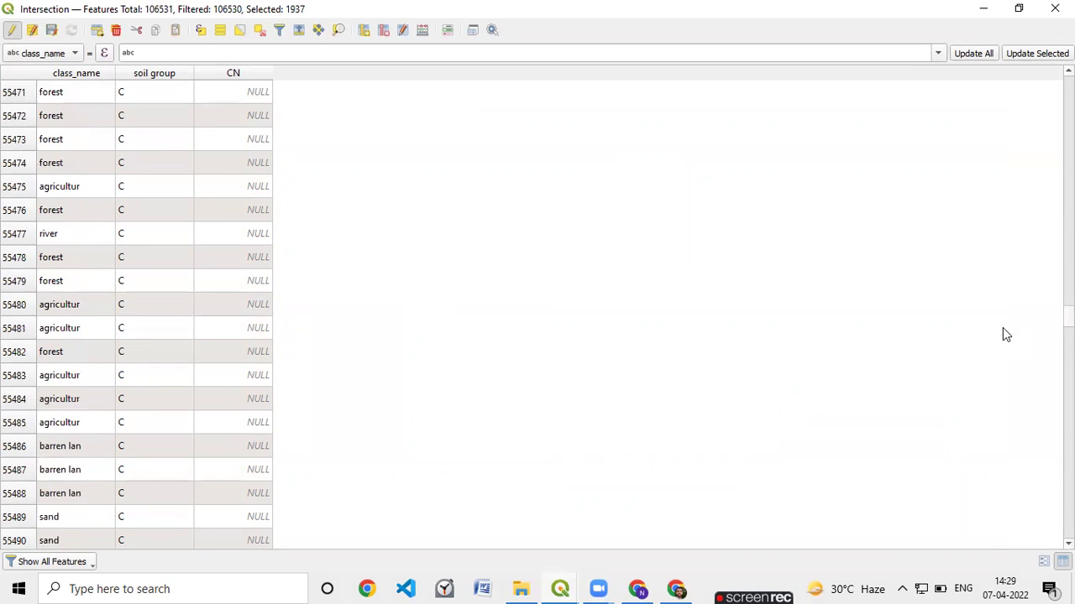
mouse_move(1067, 317)
mouse_down()
mouse_move(1068, 353)
mouse_move(1068, 317)
mouse_up()
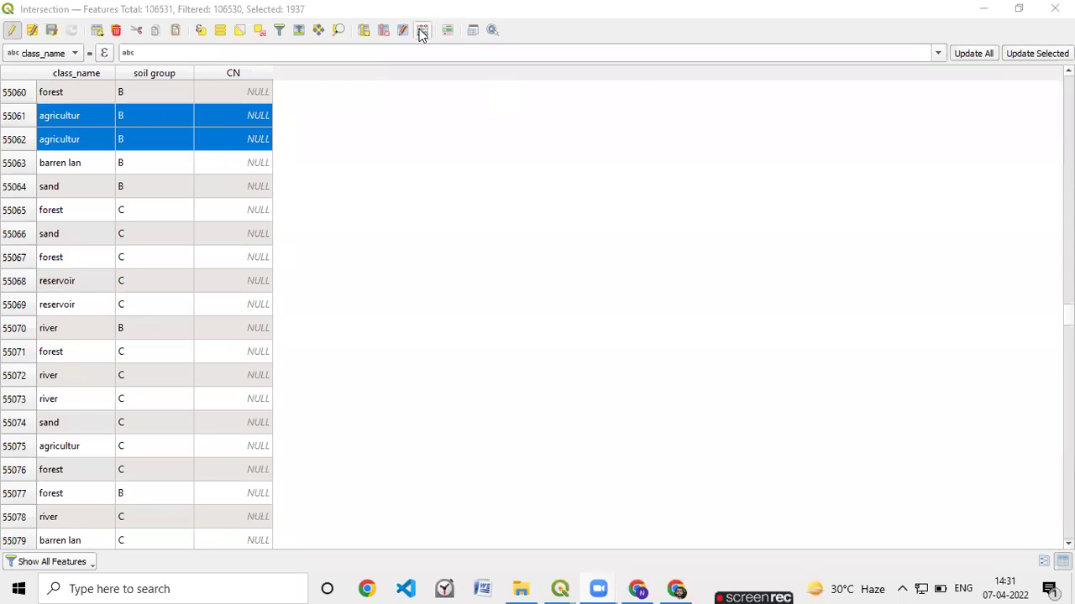
Set up the Field Calculator to update the existing CN field for only the selected features
click(422, 32)
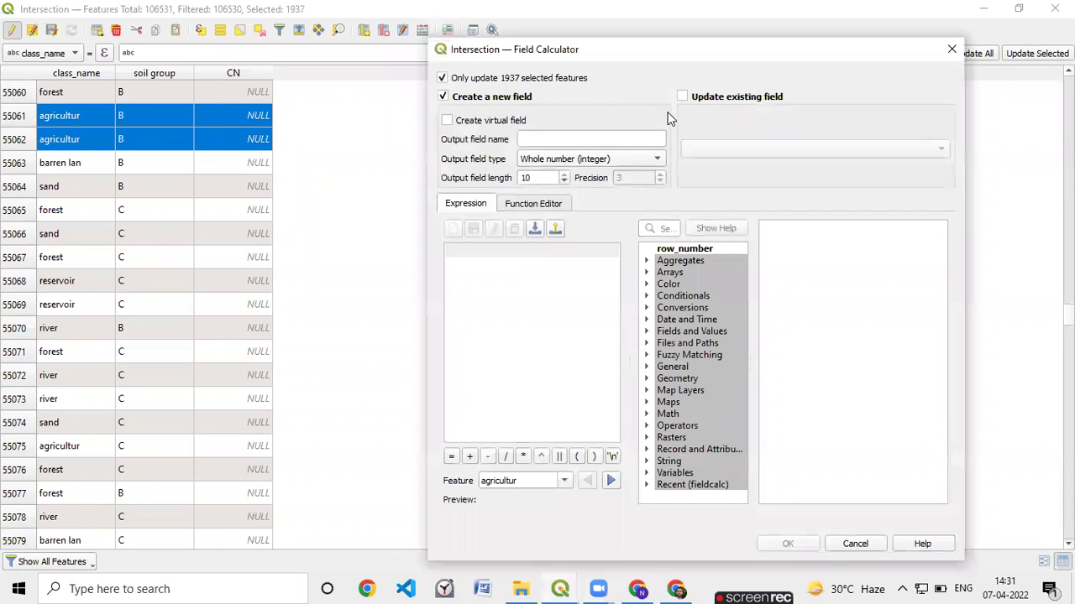
click(682, 97)
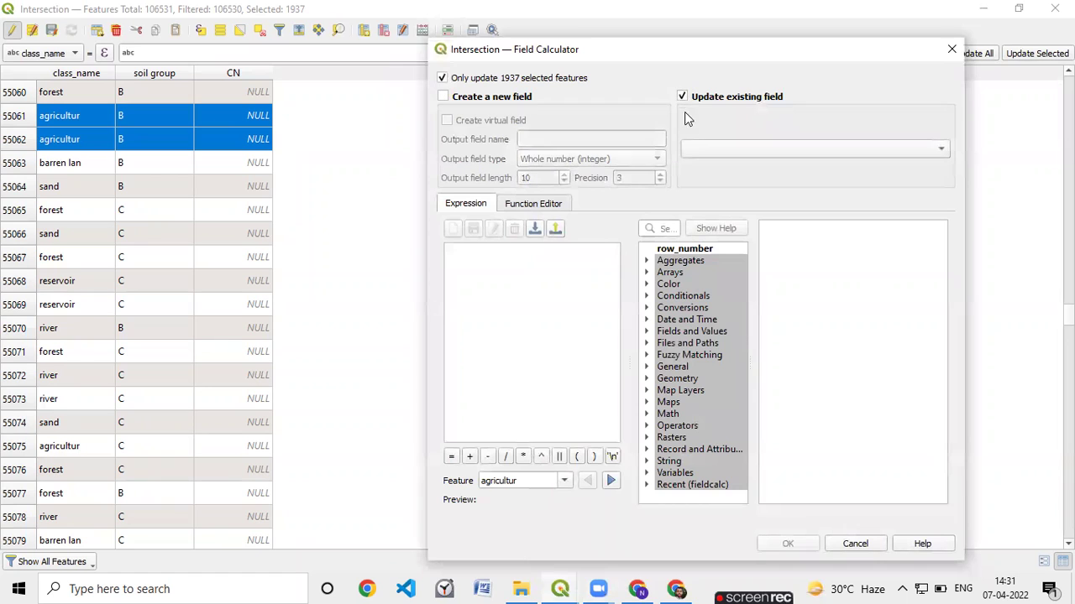
click(698, 153)
click(699, 182)
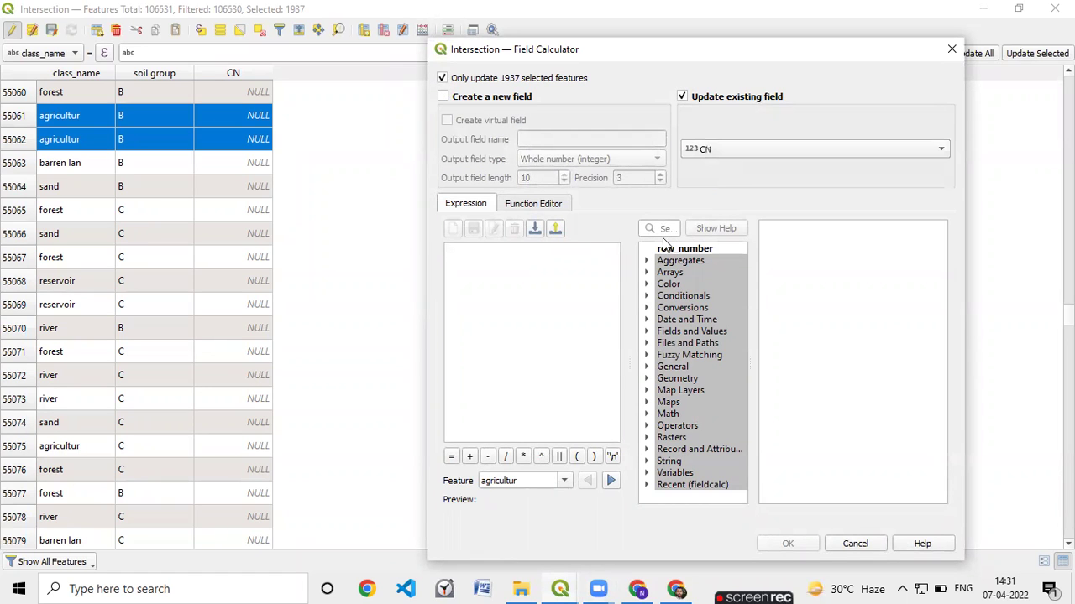
Look up agriculture's soil group B curve number in Chrome's CN_Table.docx, and apply 76 as the Field Calculator expression back in QGIS
click(566, 255)
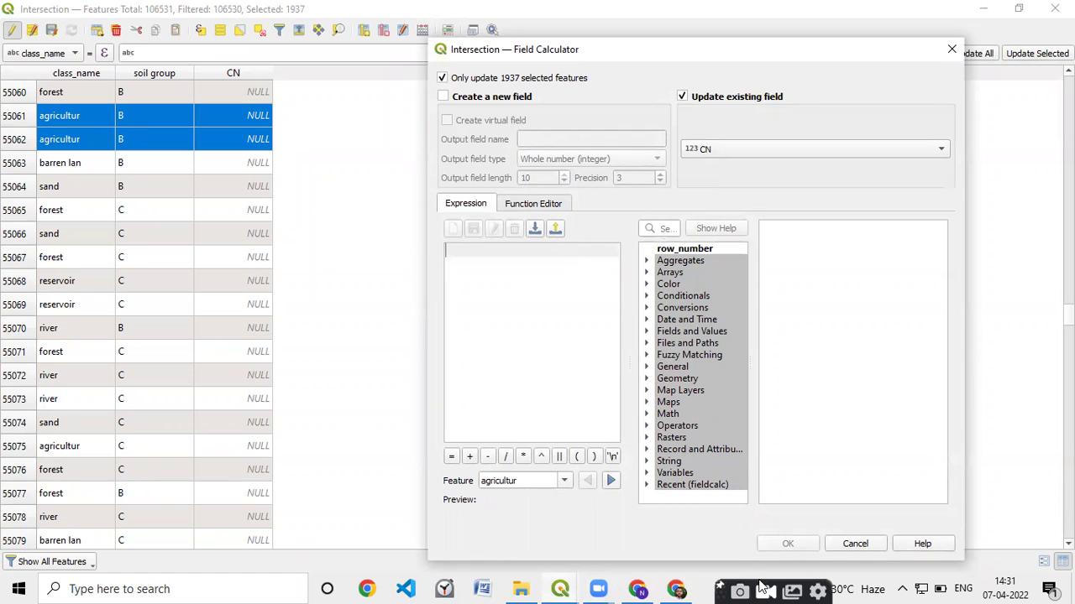
click(687, 588)
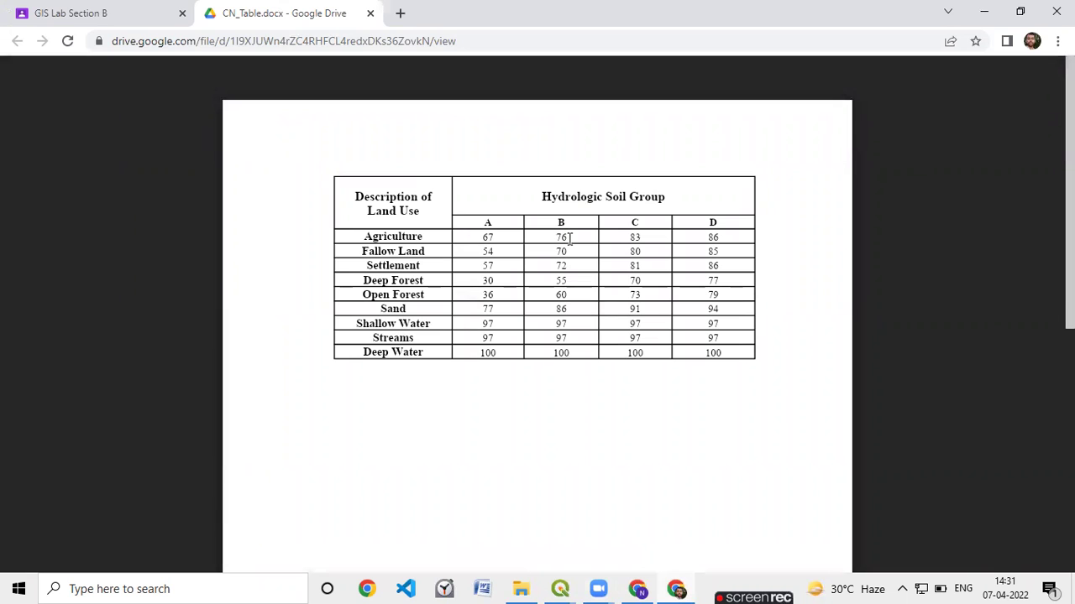
click(677, 588)
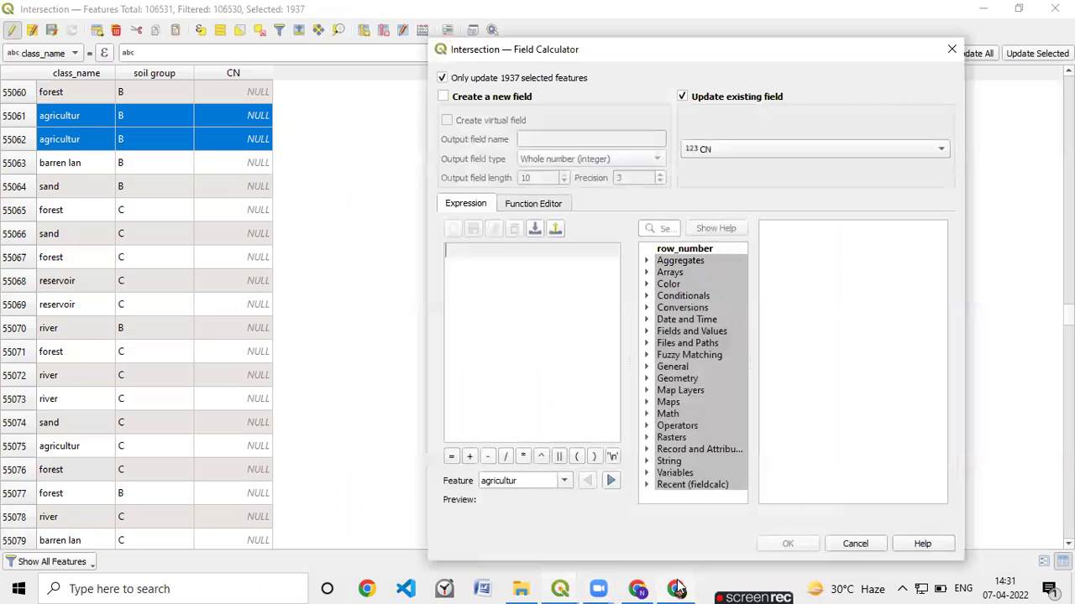
text(76)
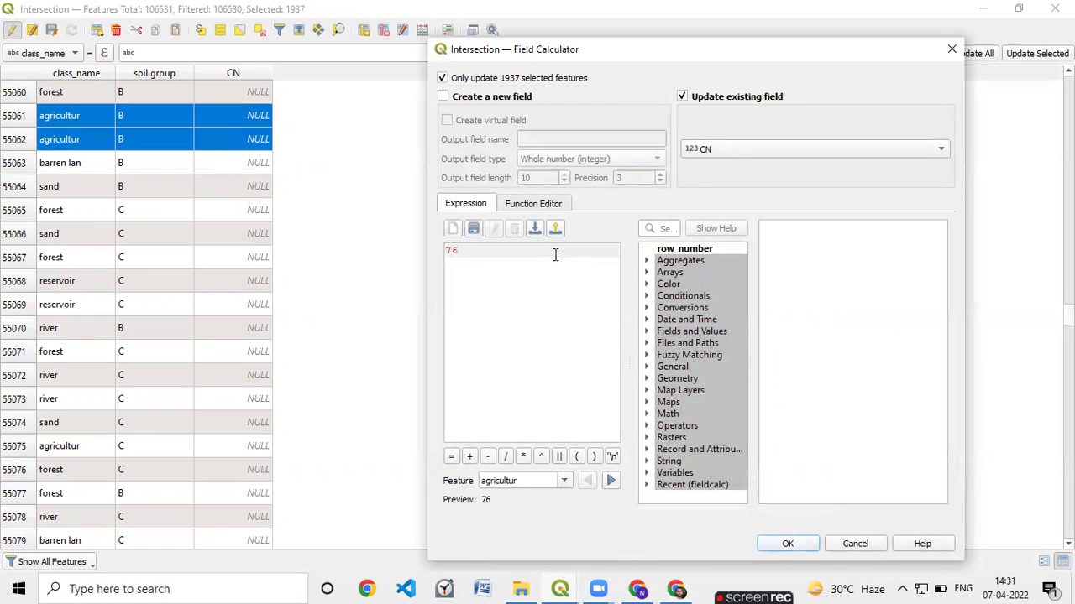
click(798, 544)
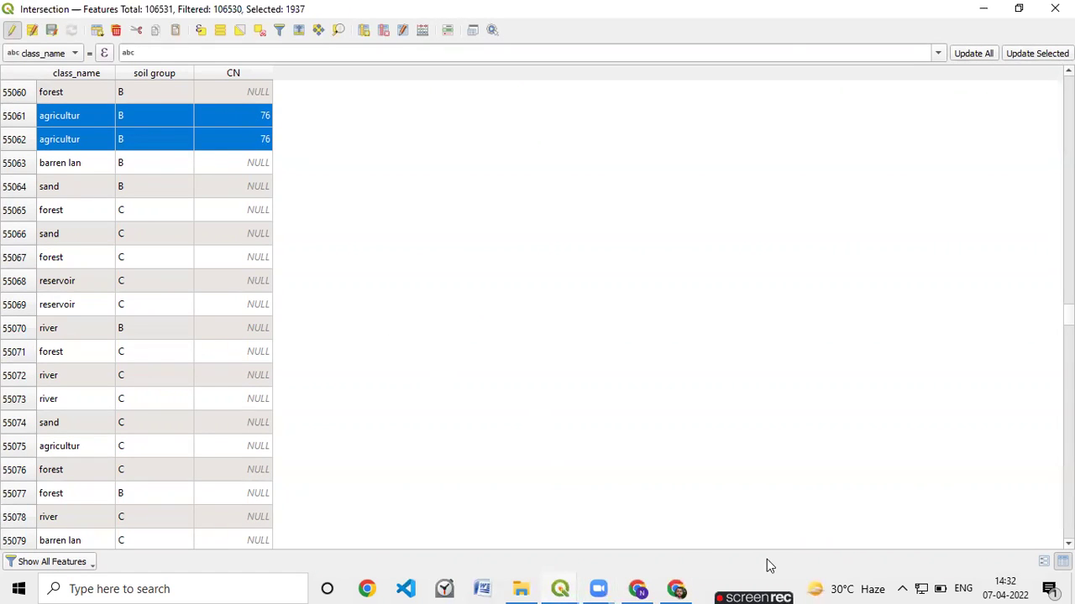
Examine the curve numbers for the other land uses and soil groups in Chrome's CN_Table.docx against the QGIS attribute table
click(676, 588)
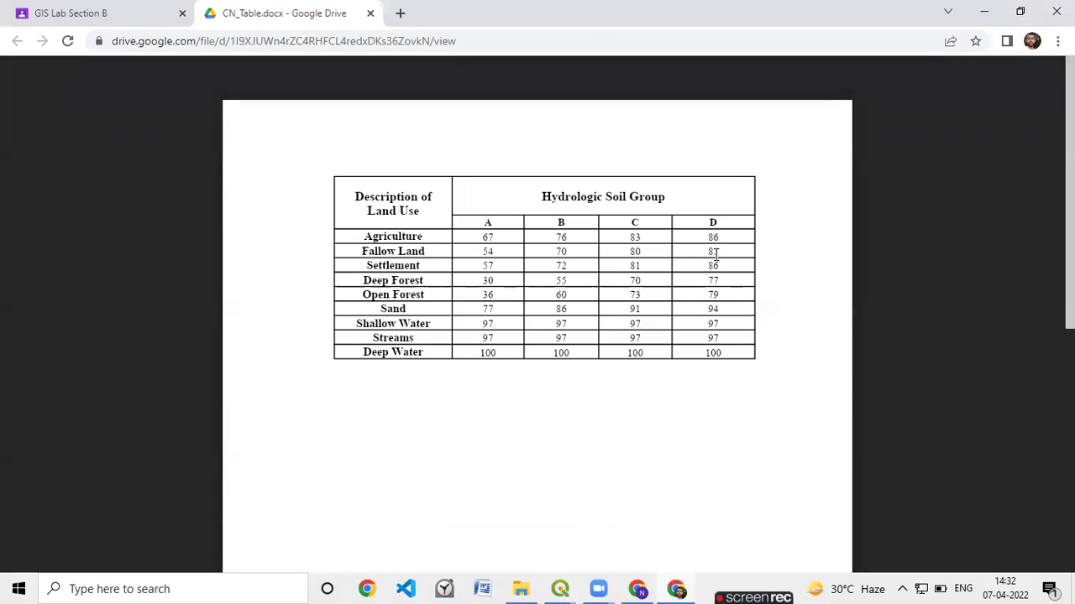
key(alt+Tab)
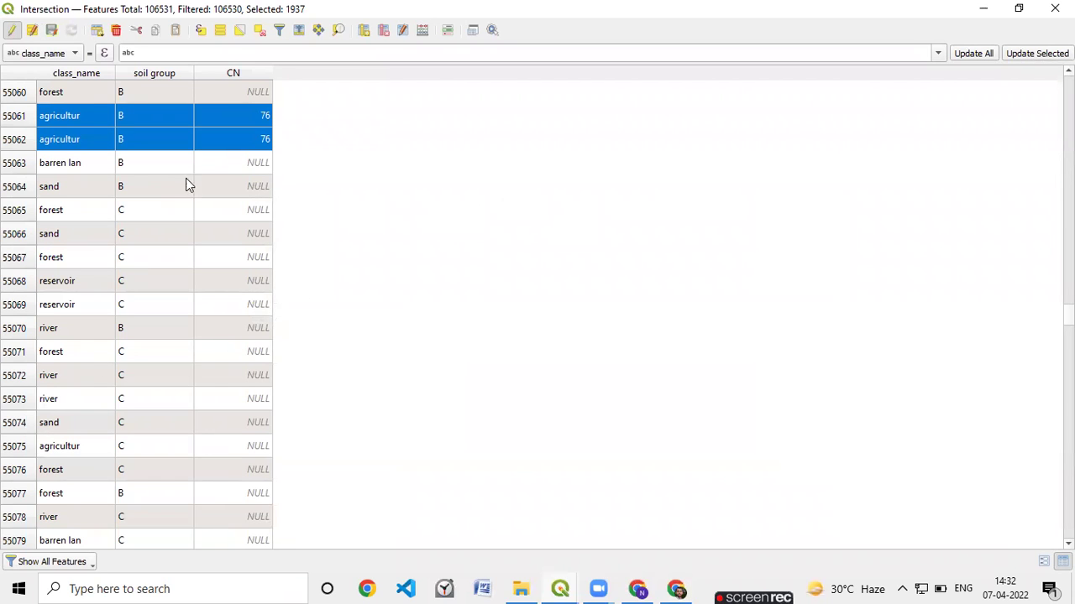
click(677, 588)
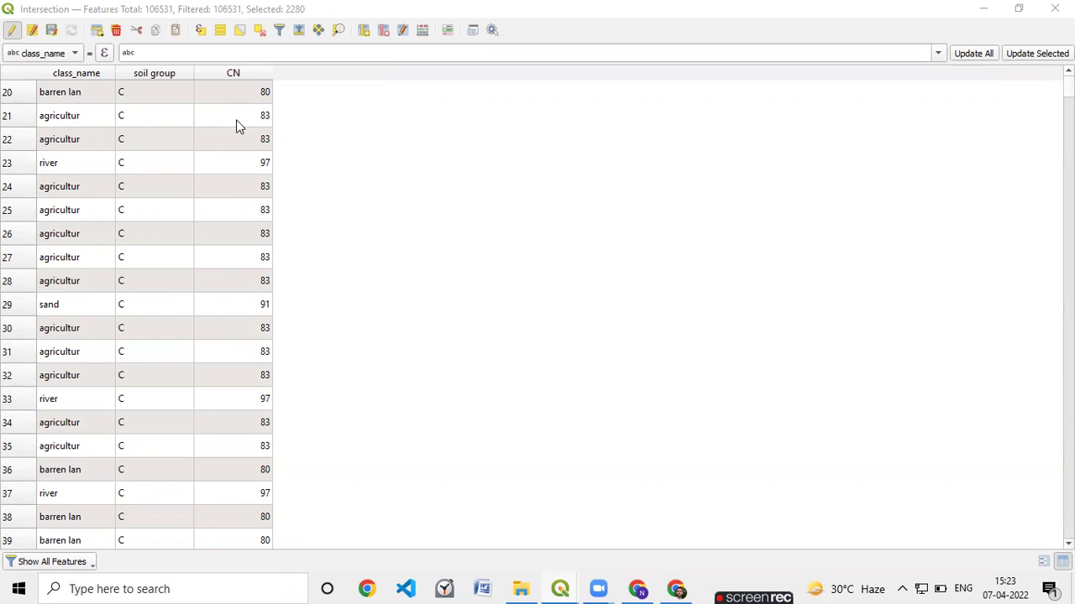
Dismiss the Field Calculator without applying anything, stop editing the Intersection layer and save its changes
click(425, 33)
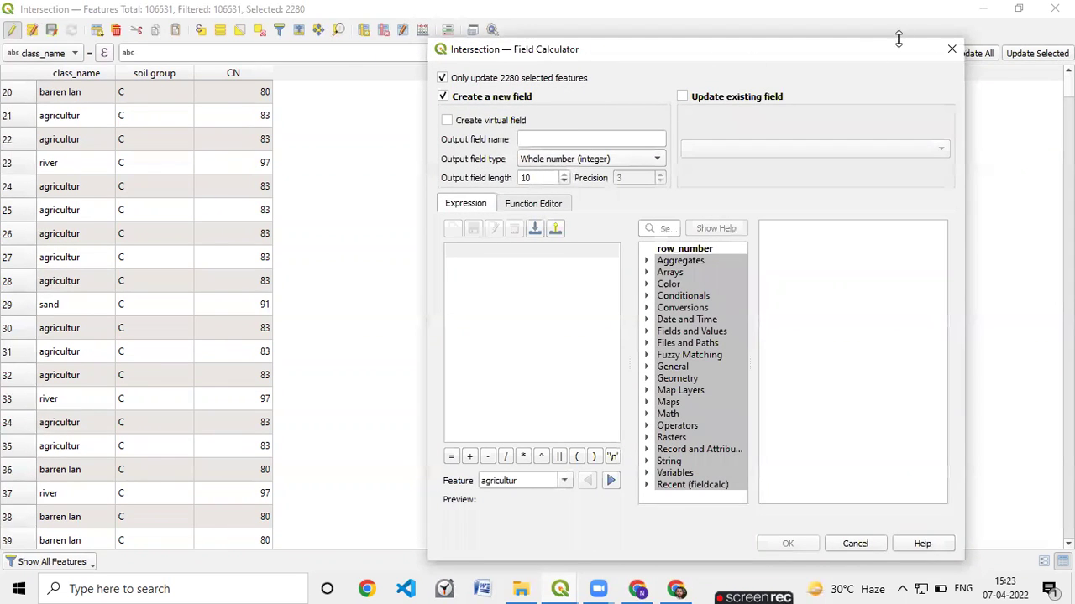
click(952, 49)
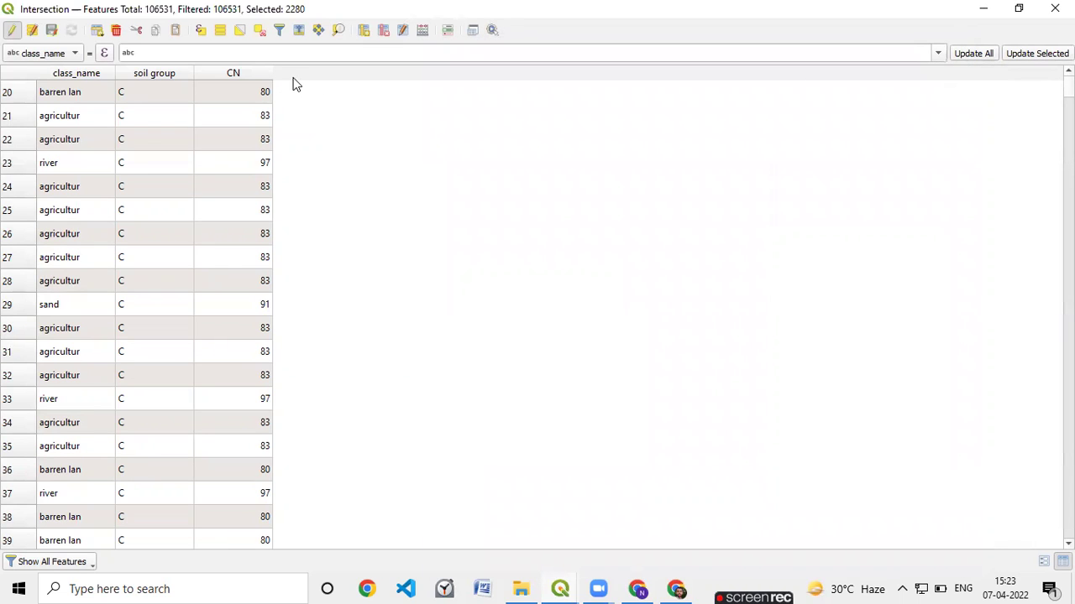
click(12, 31)
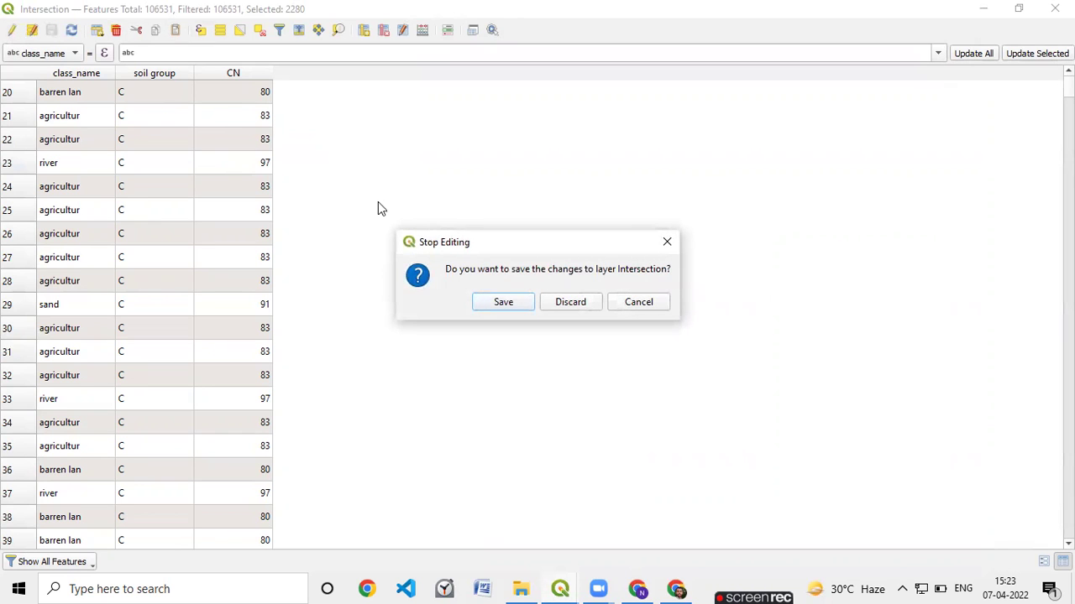
click(487, 302)
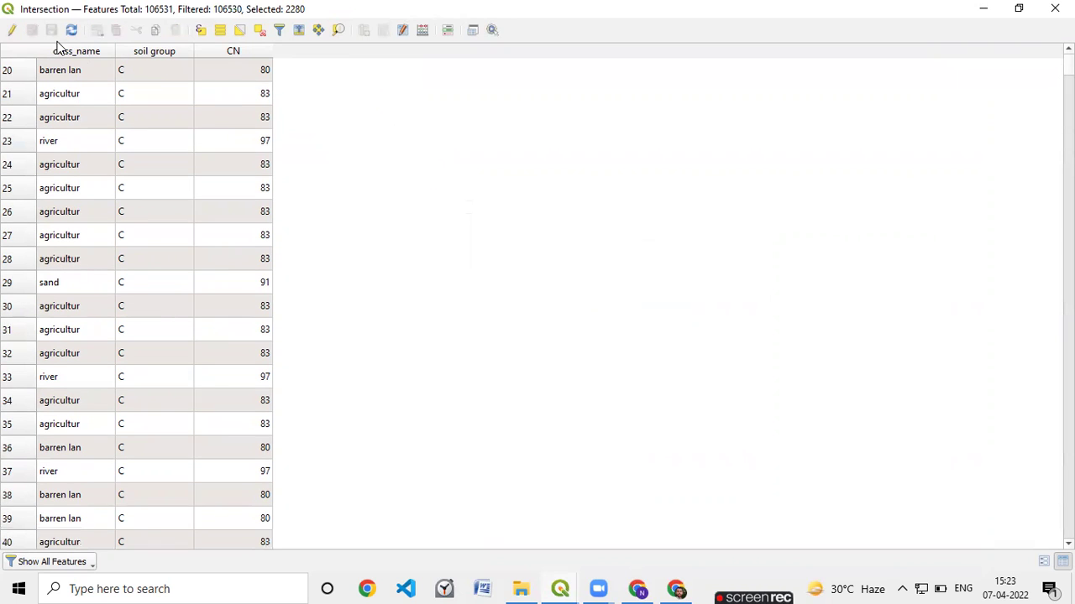
Reopen the Intersection layer for editing and add a Decimal number (real) field named AREA with length 10 and precision 2
click(13, 30)
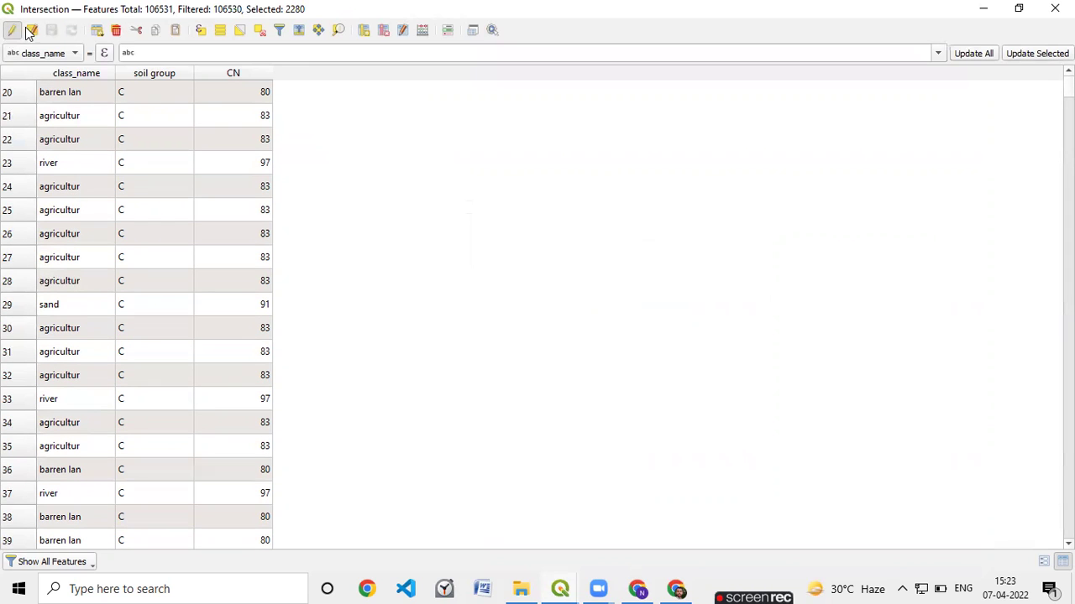
click(364, 31)
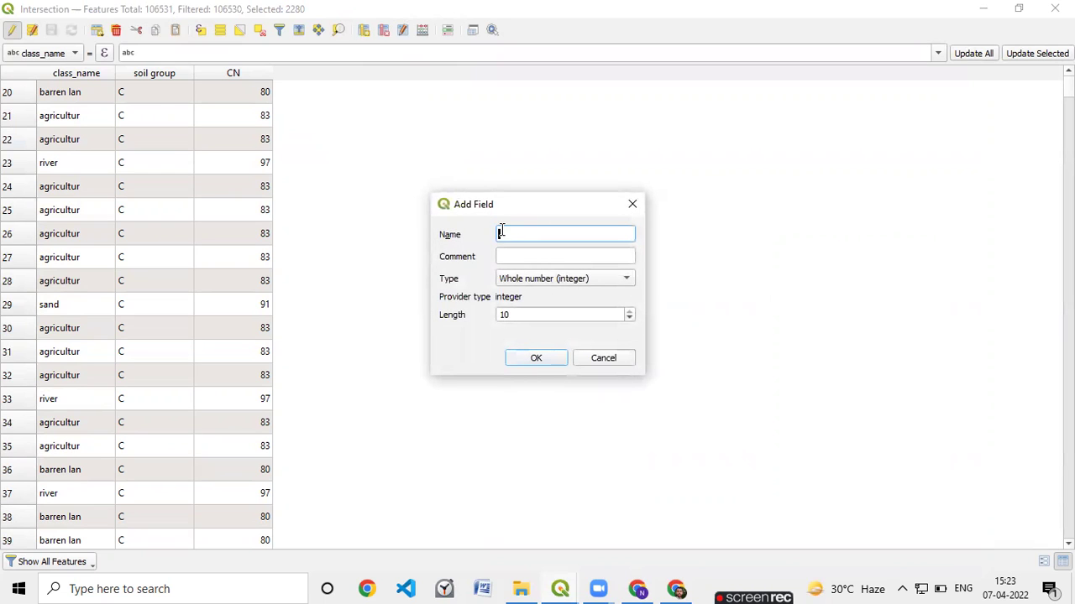
text(AREA)
click(576, 282)
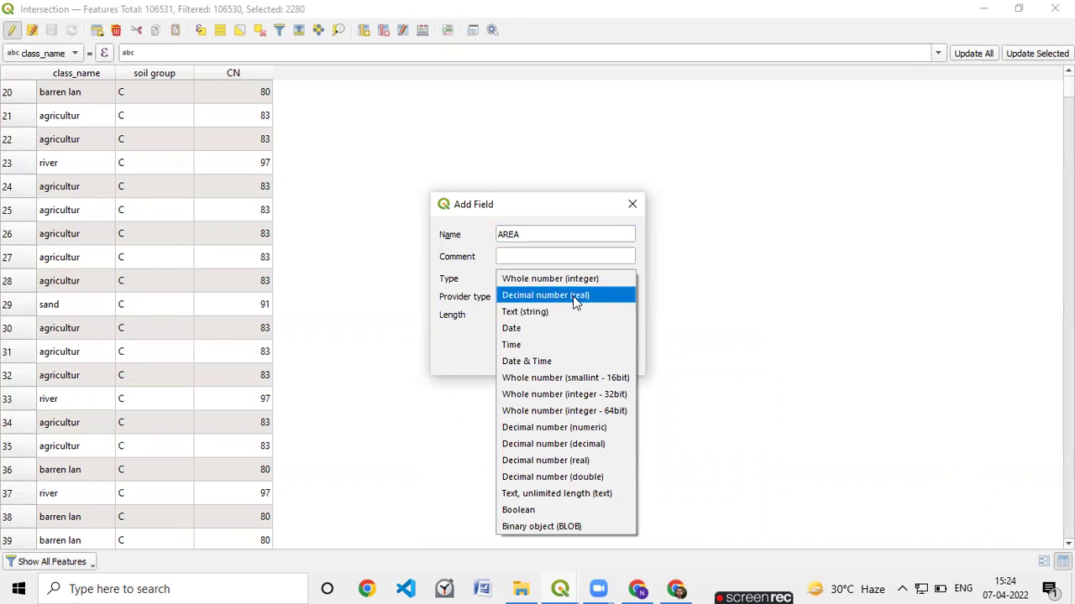
click(574, 301)
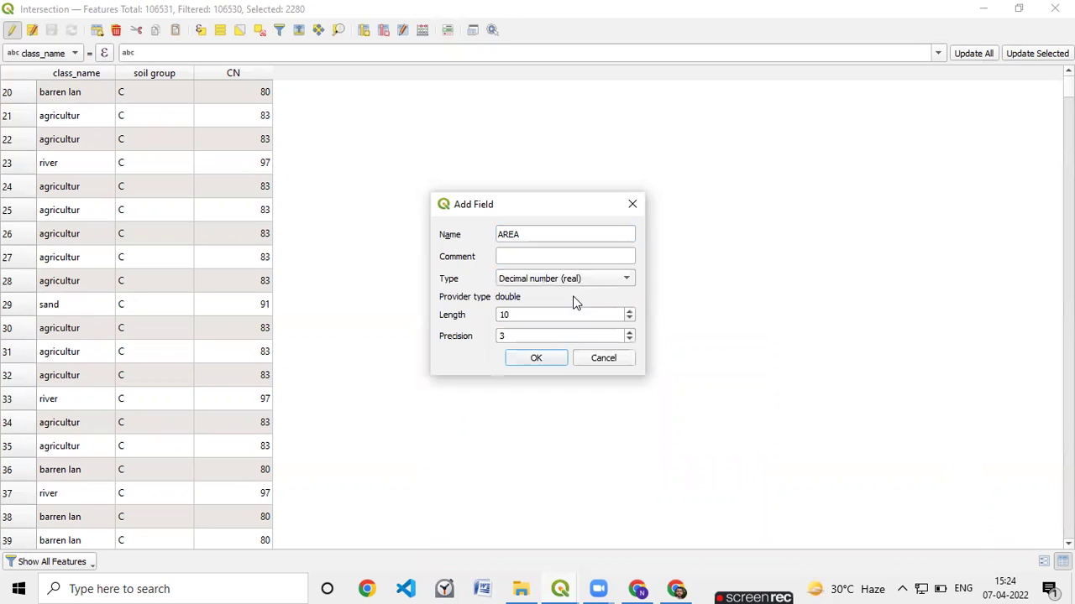
click(629, 340)
click(549, 358)
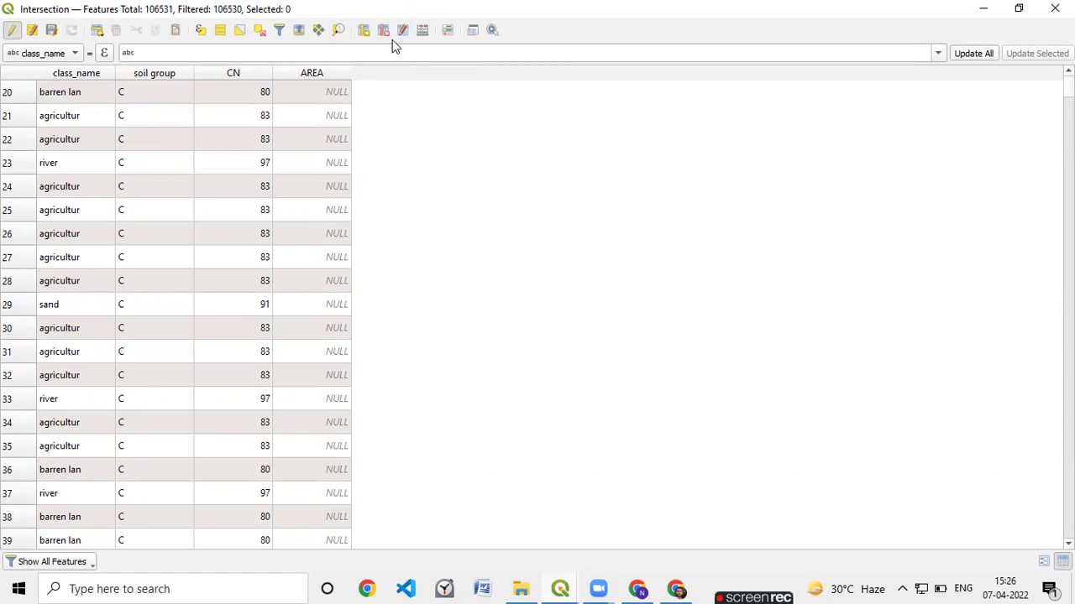
Set up the Field Calculator to update the existing AREA field and expand the Geometry functions
click(424, 30)
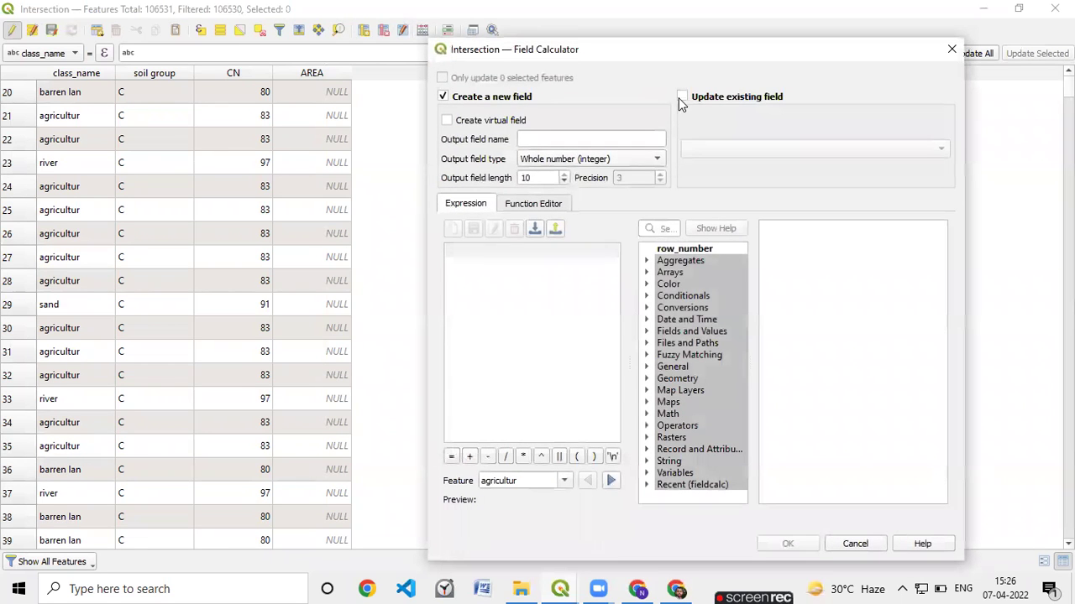
click(681, 96)
click(747, 153)
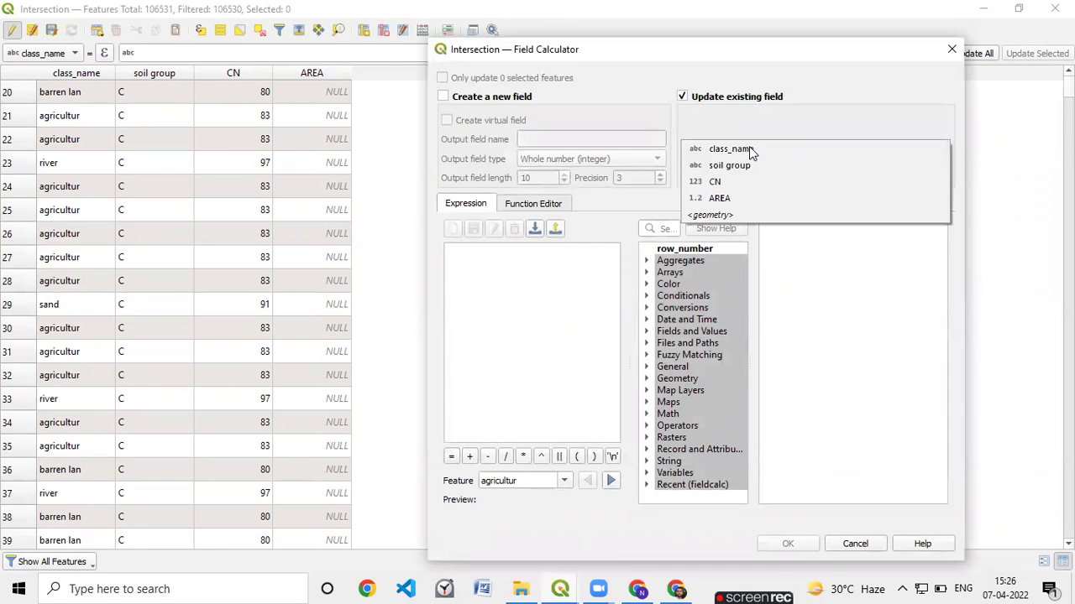
click(727, 198)
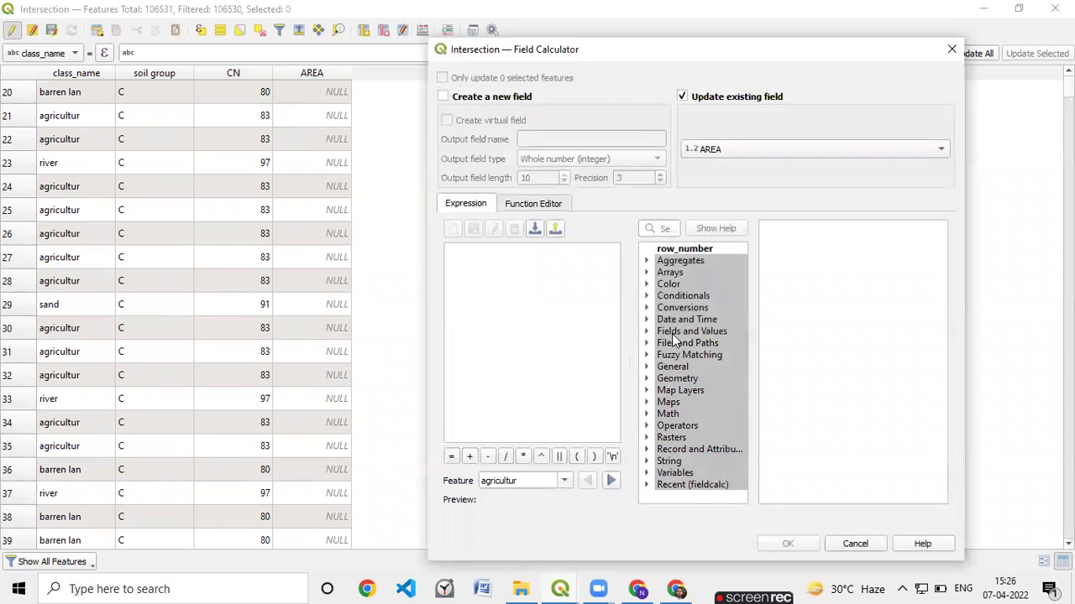
double_click(676, 378)
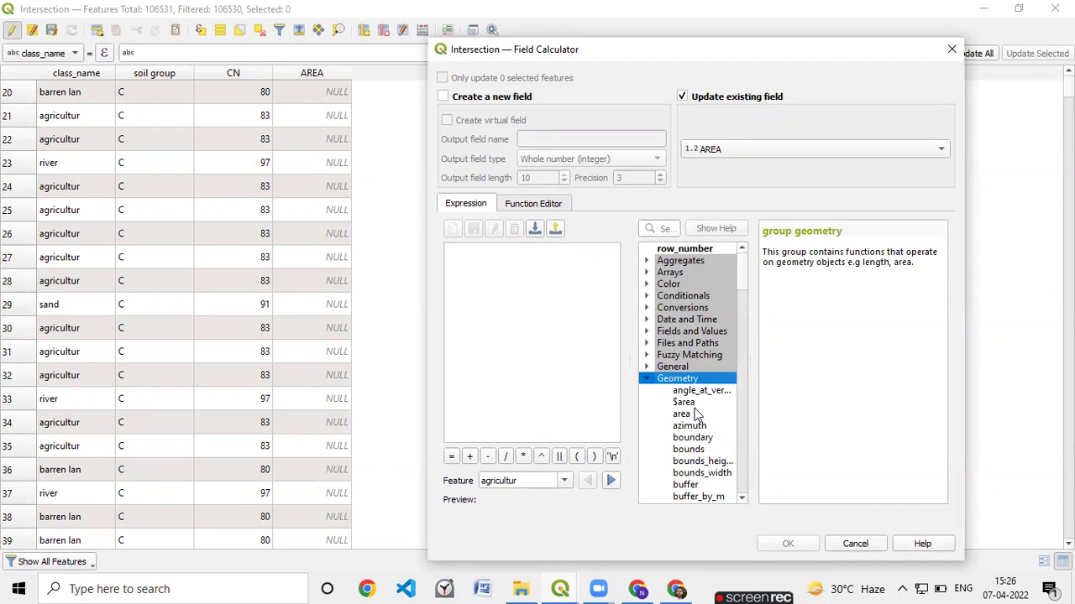
double_click(695, 413)
double_click(695, 402)
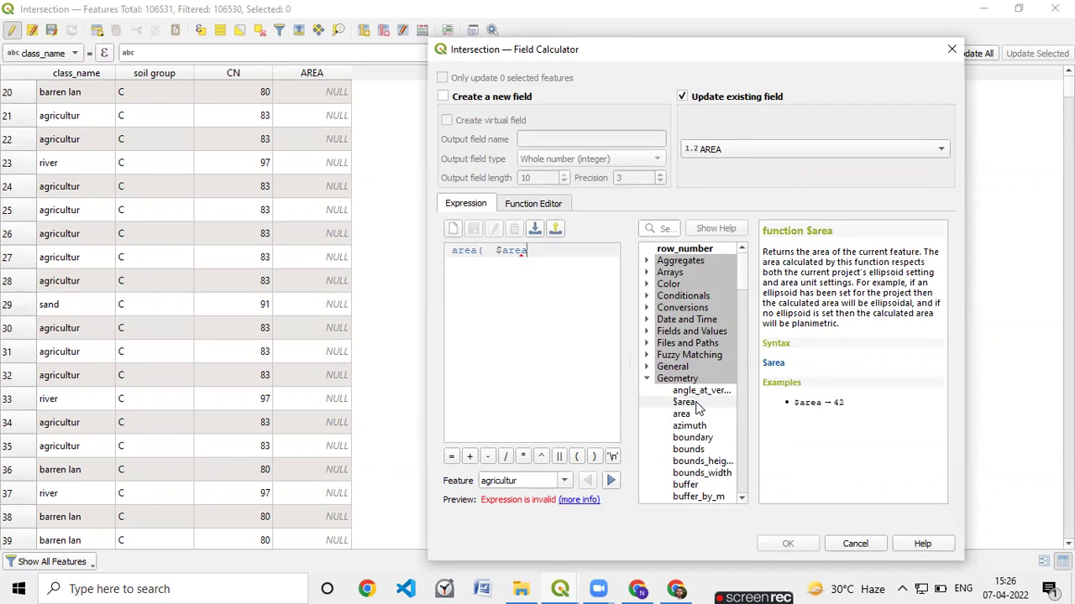
key(ctrl+a)
key(BackSpace)
Use $area as the Field Calculator expression and apply it to the AREA field of all features
double_click(684, 403)
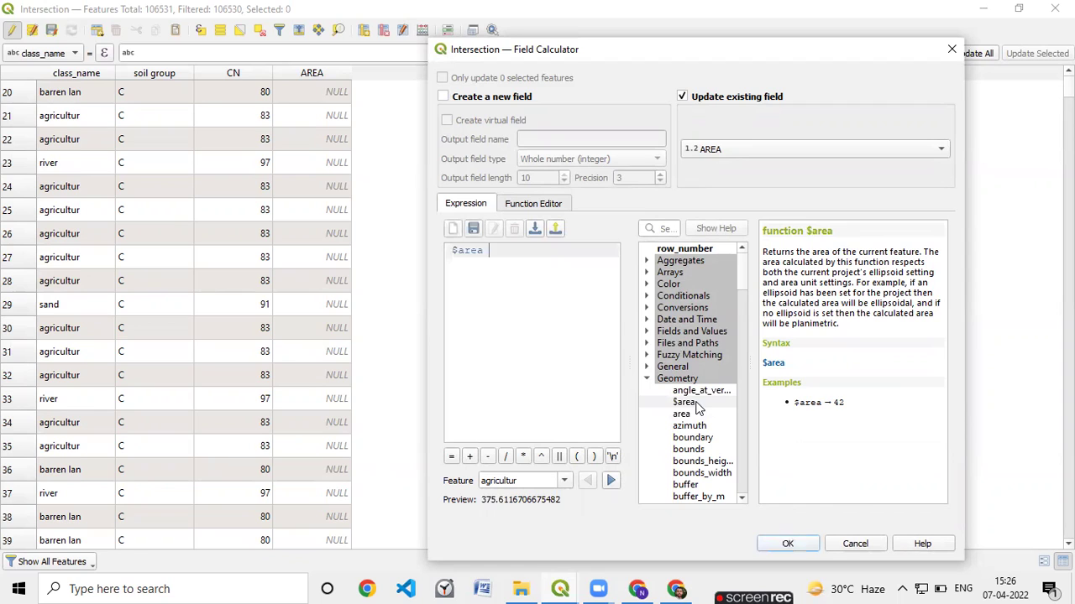
click(773, 539)
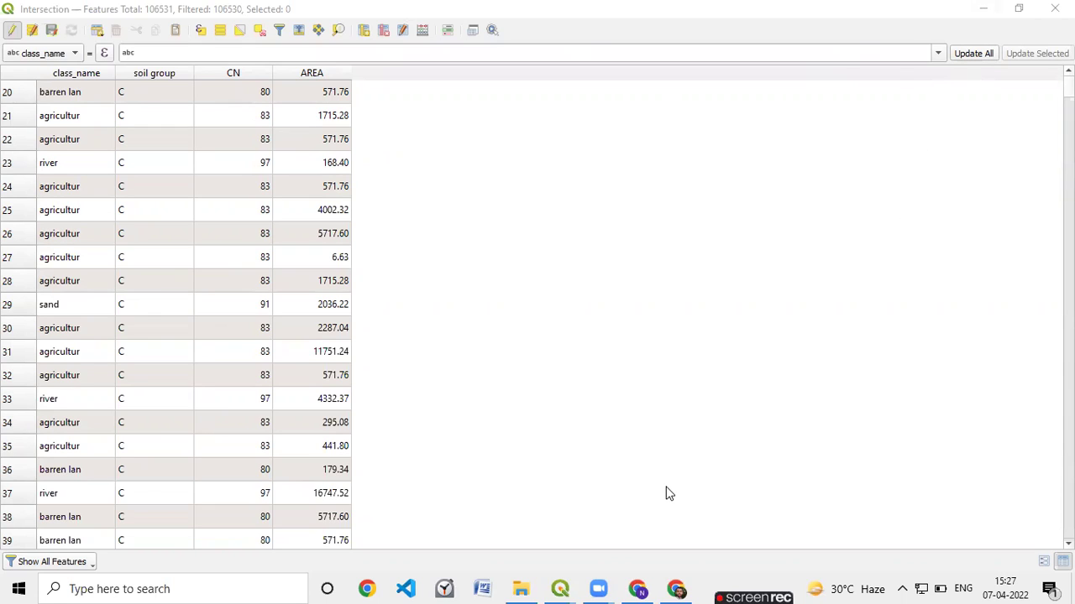
Examine the Intersection layer's polygons close up and as a whole on the map canvas, and return to the attribute table
click(983, 9)
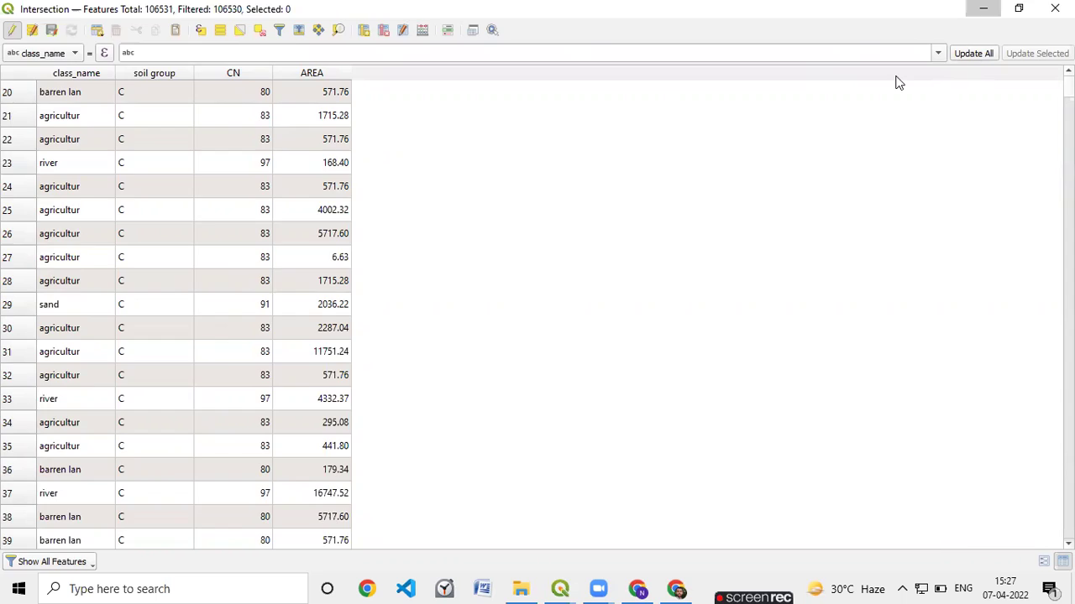
click(561, 588)
click(527, 550)
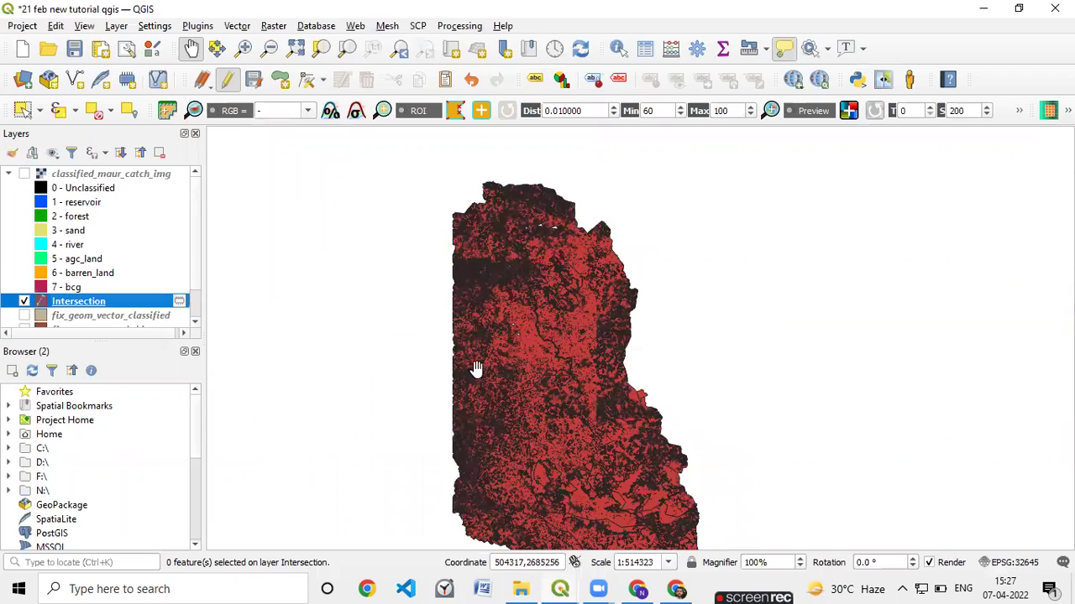
scroll(495, 327, up, 4)
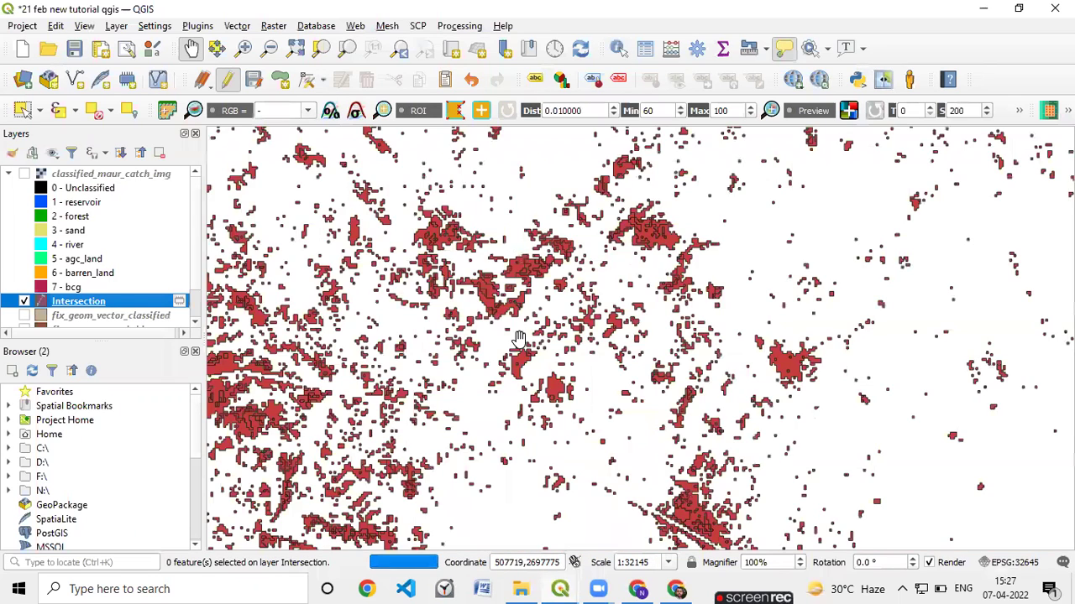
scroll(494, 304, down, 1)
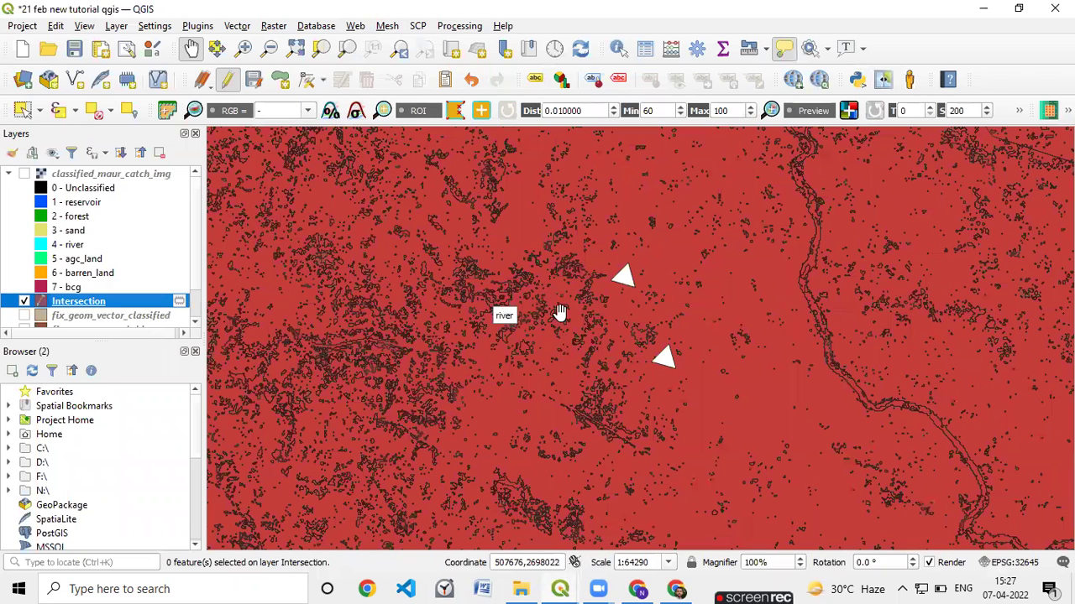
scroll(560, 312, down, 3)
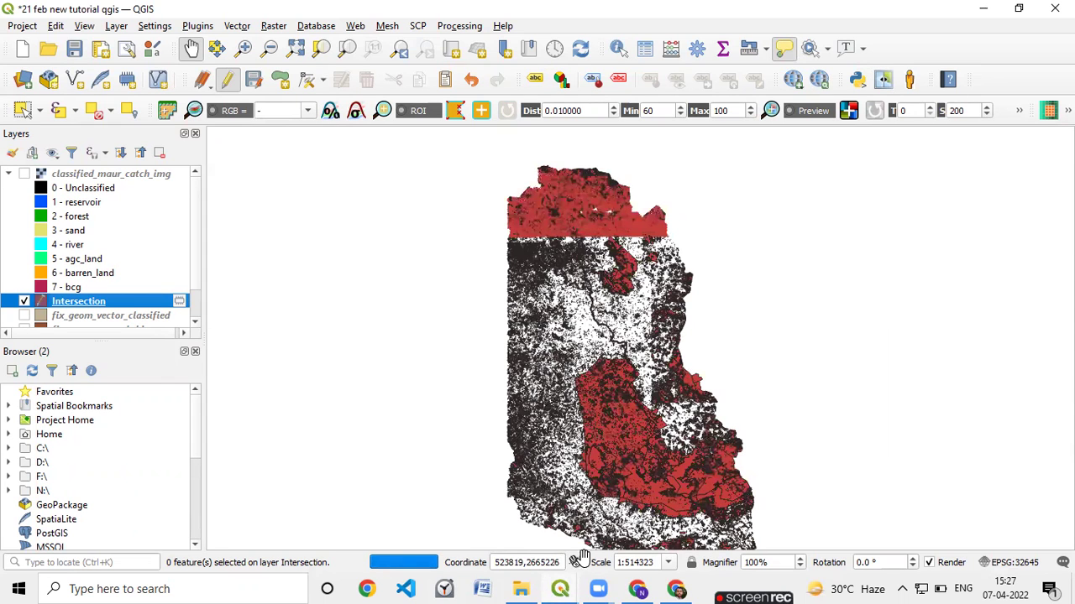
mouse_move(560, 587)
click(622, 502)
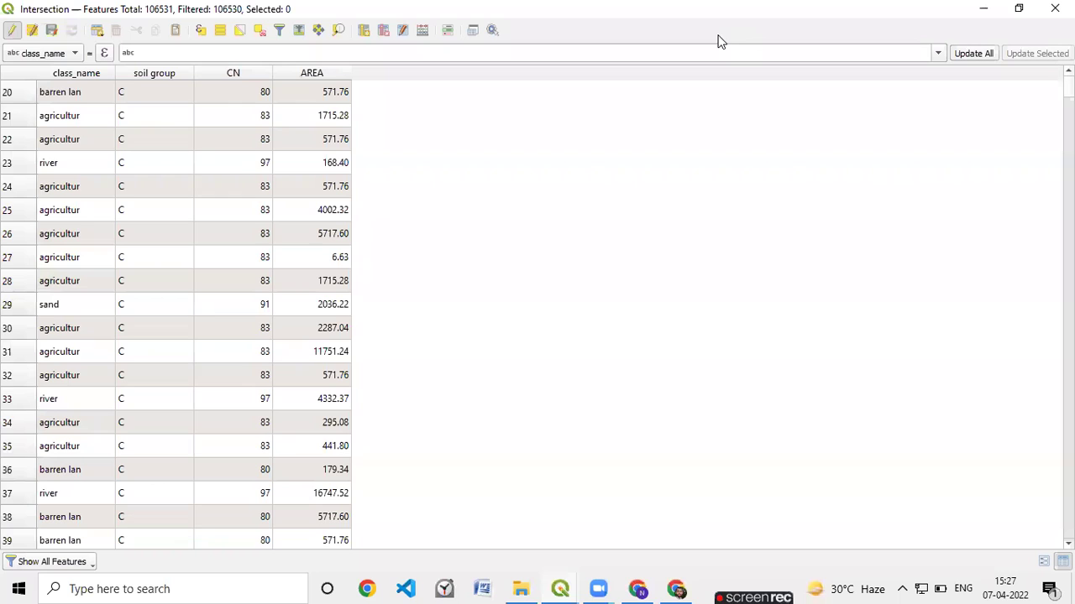
click(718, 36)
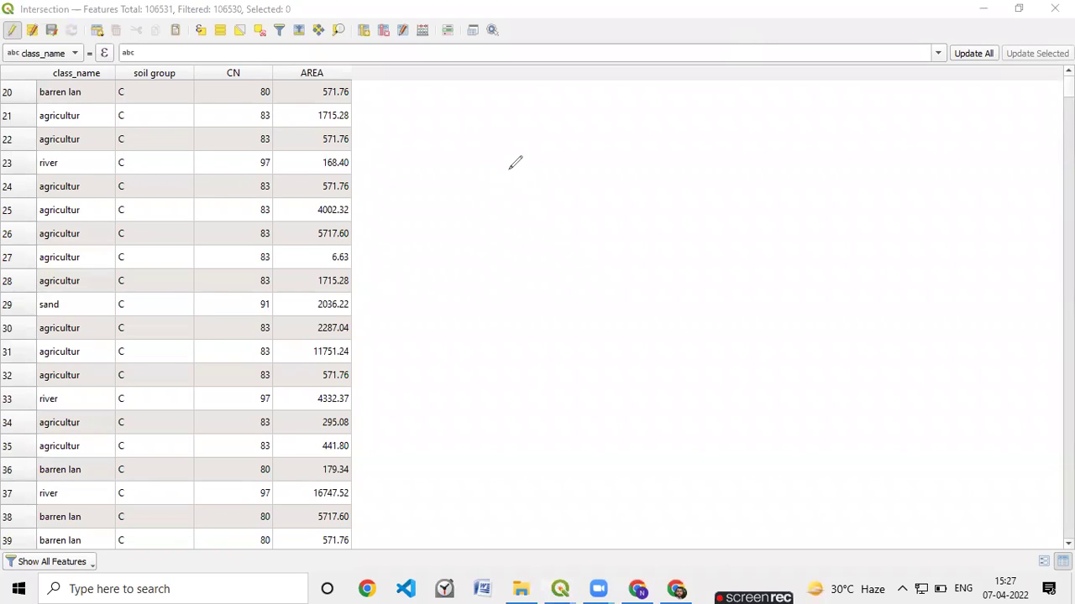
mouse_move(552, 183)
mouse_down()
mouse_move(558, 199)
mouse_move(580, 191)
mouse_move(584, 177)
mouse_move(592, 208)
mouse_move(623, 200)
mouse_move(593, 209)
mouse_move(643, 163)
mouse_move(657, 166)
mouse_move(672, 218)
mouse_up()
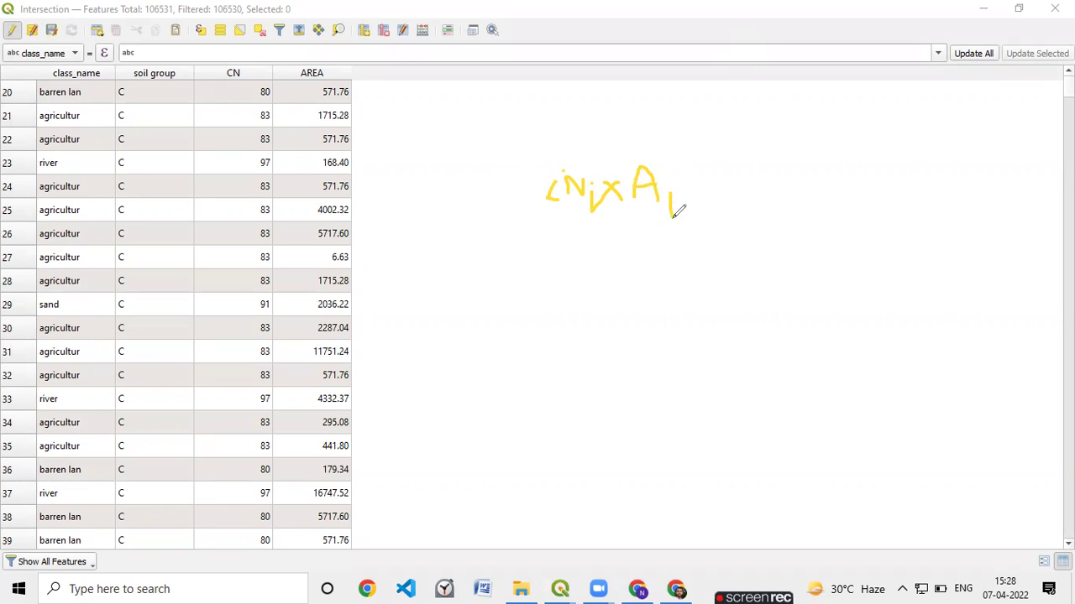
mouse_move(513, 178)
mouse_down()
mouse_move(549, 174)
mouse_move(523, 190)
mouse_move(528, 206)
mouse_move(504, 237)
mouse_move(536, 237)
mouse_up()
drag(458, 270, 724, 242)
drag(586, 292, 641, 284)
mouse_move(577, 293)
mouse_down()
mouse_move(576, 336)
mouse_move(613, 326)
mouse_up()
mouse_move(645, 290)
mouse_down()
mouse_move(652, 310)
mouse_move(657, 283)
mouse_move(672, 312)
mouse_move(645, 301)
mouse_move(676, 320)
mouse_up()
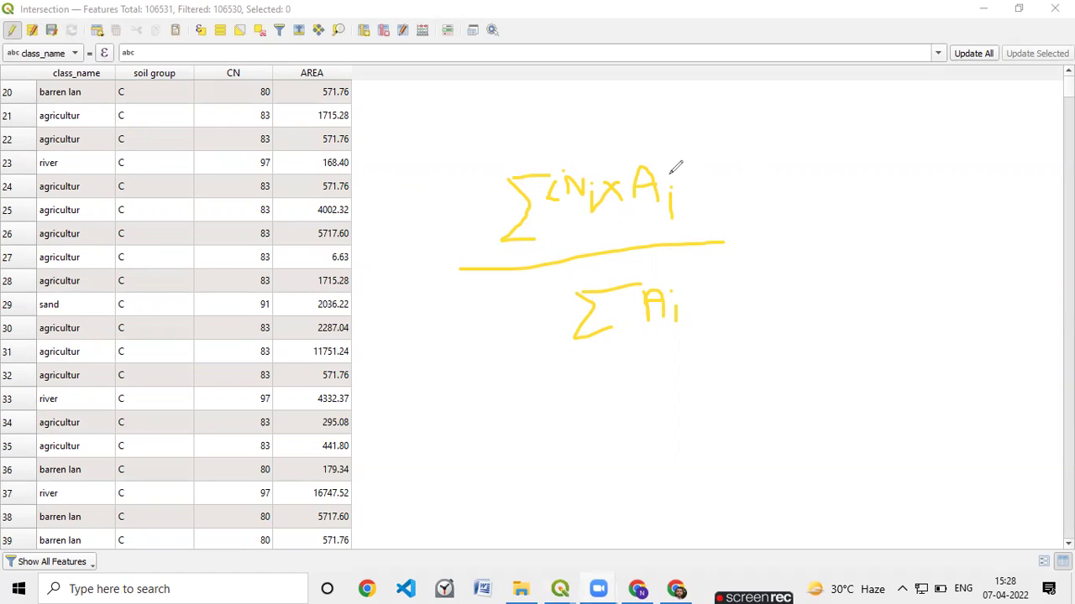
key(Escape)
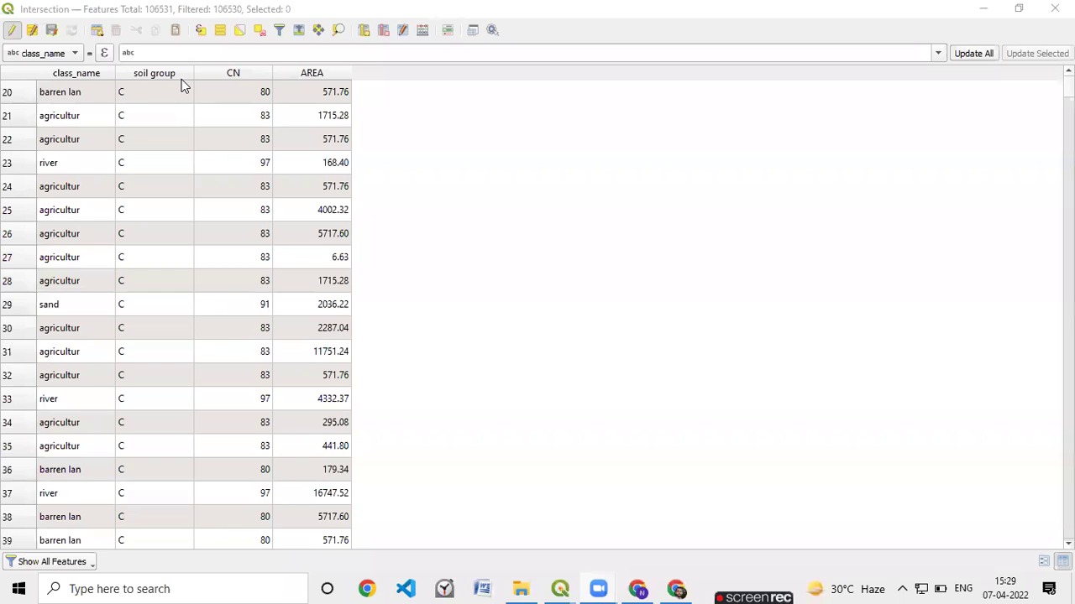
Stop editing the Intersection layer and save the AREA field changes
click(12, 31)
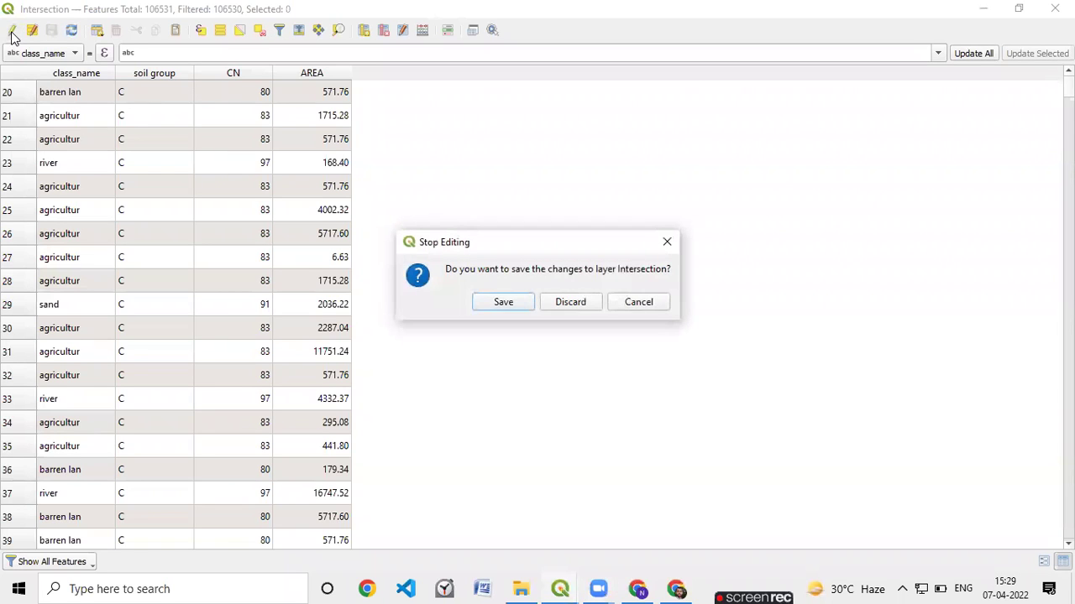
click(501, 299)
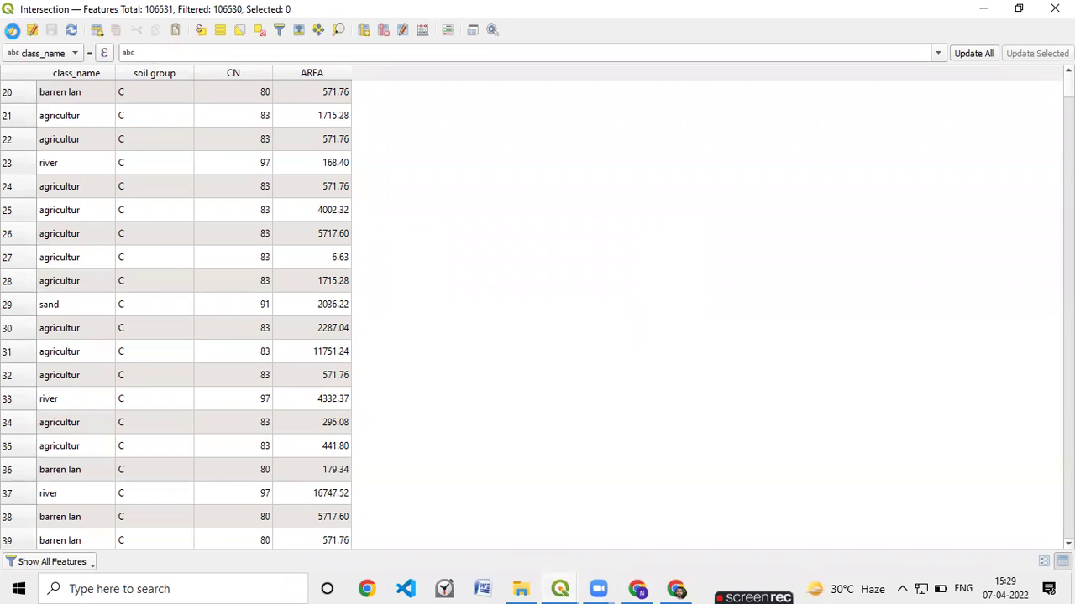
Resume editing the layer and add a Decimal number (real) field named PRO_CN_AREA with length 10 and precision 3
click(12, 30)
click(10, 32)
click(365, 34)
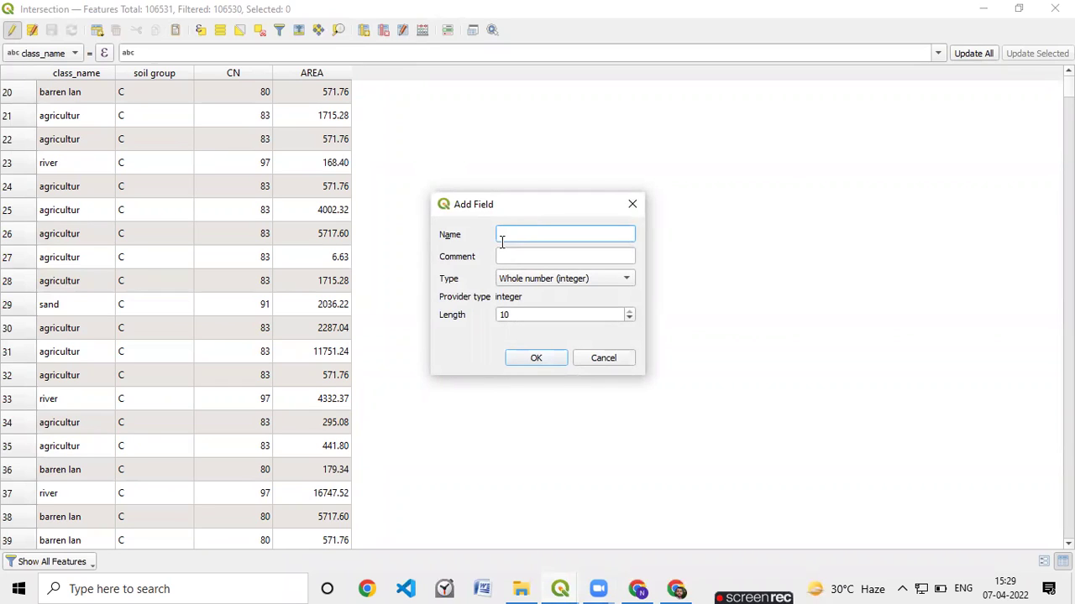
text(R)
text(RO)
text(_)
text(CN)
text(_A)
text(REA)
click(571, 280)
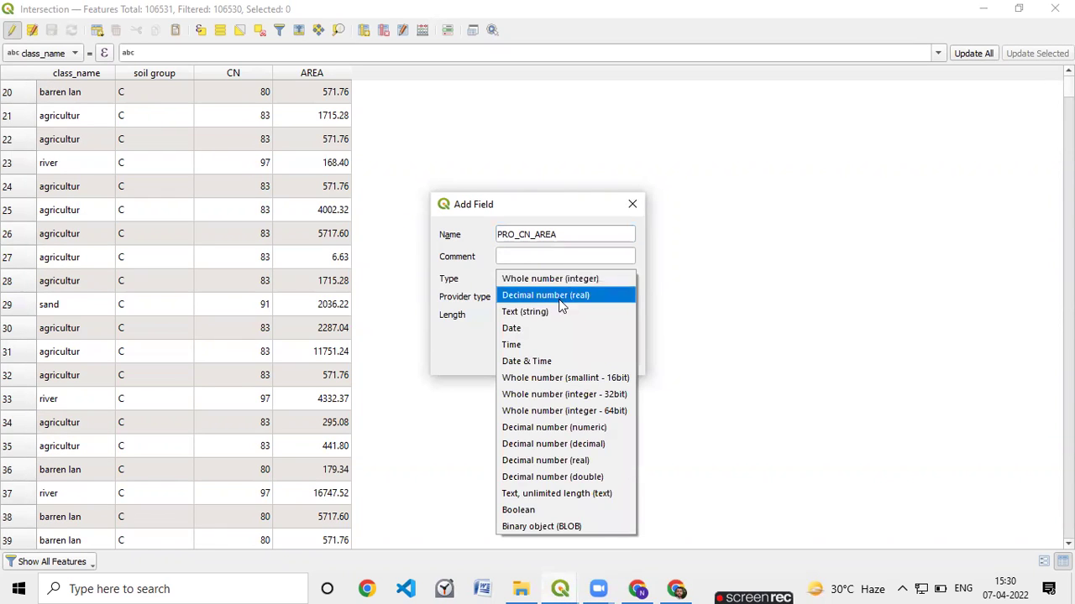
click(560, 295)
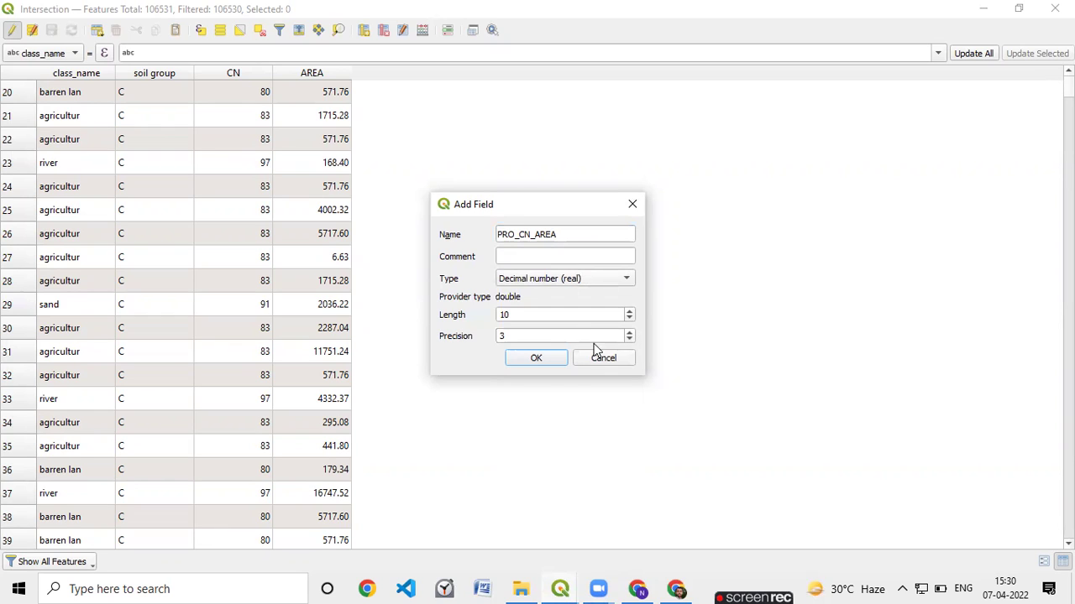
click(552, 359)
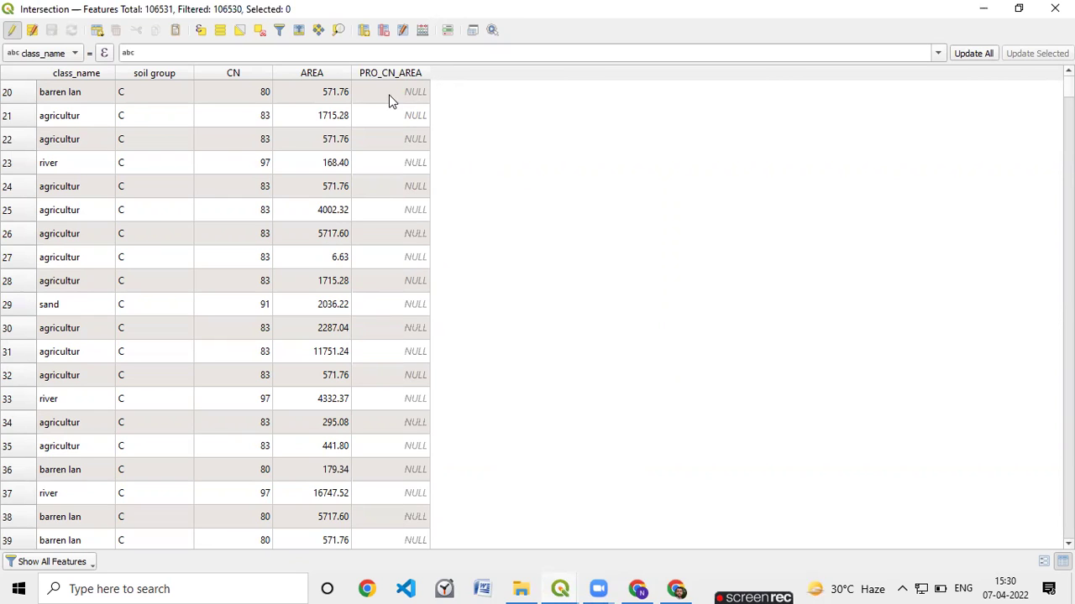
Set up the Field Calculator to update the existing PRO_CN_AREA field
click(422, 30)
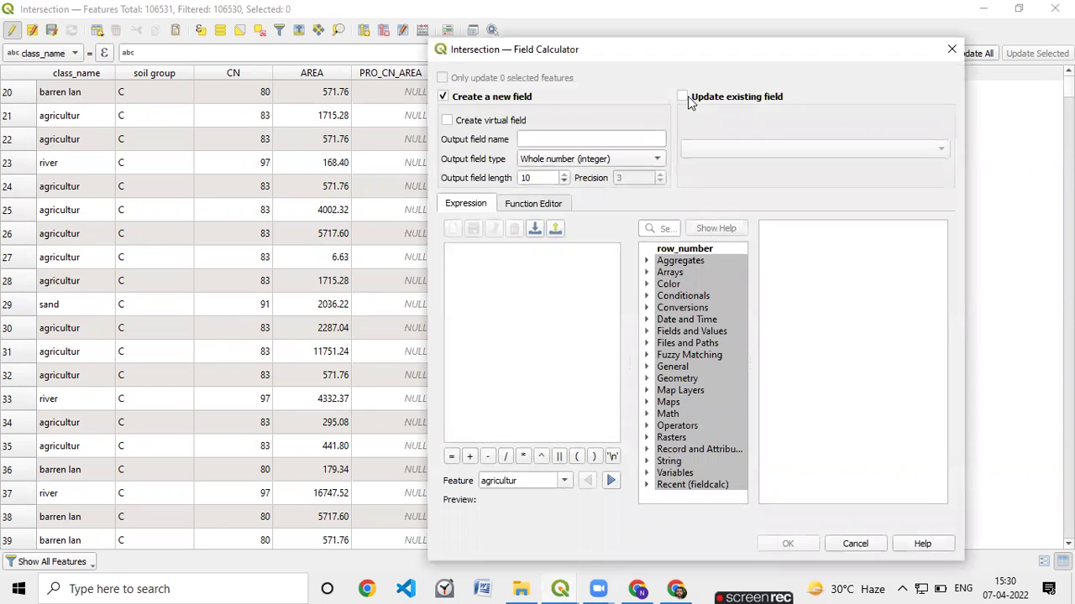
click(685, 96)
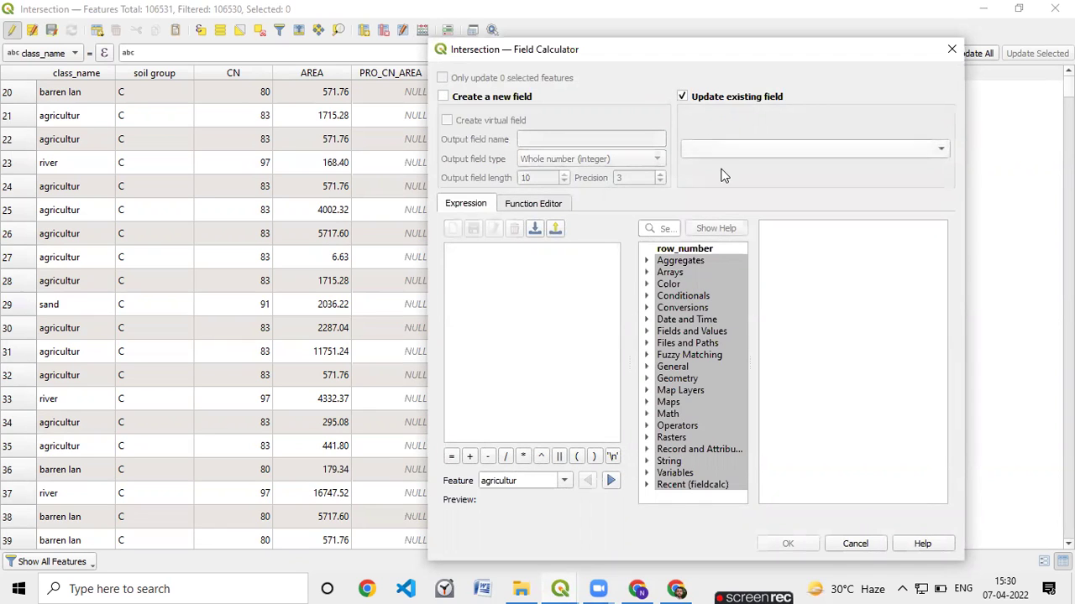
click(724, 152)
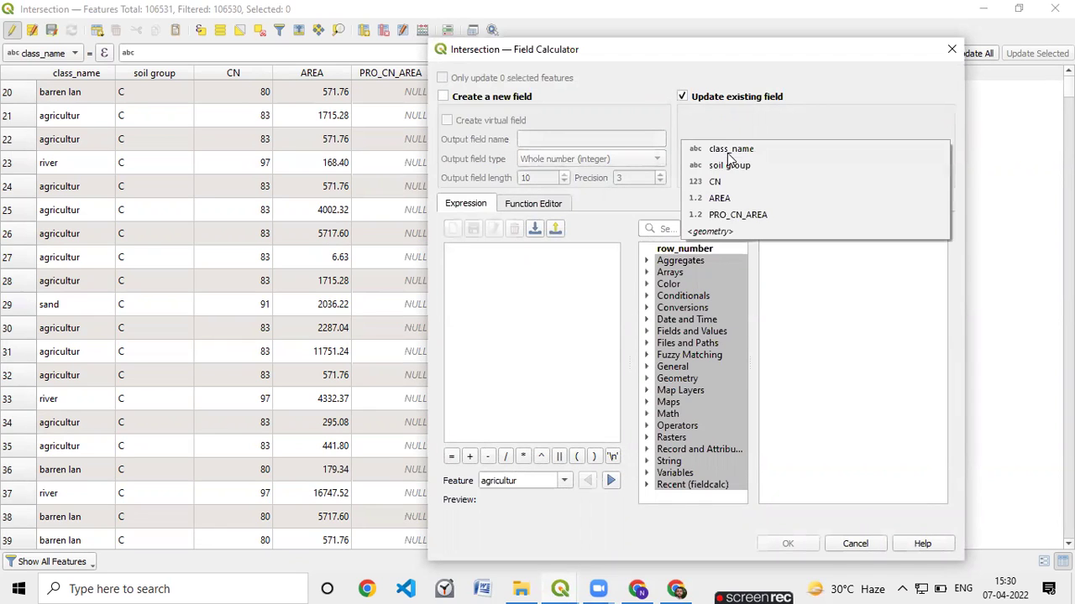
click(738, 209)
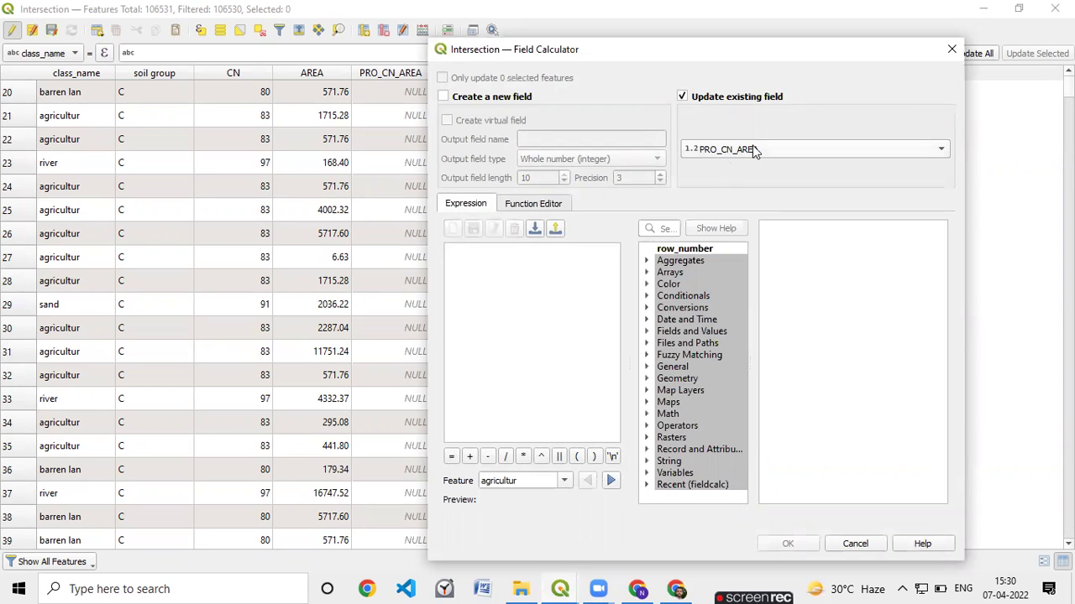
Fill the PRO_CN_AREA field with the expression "CN" * "AREA" for the Intersection features
click(543, 267)
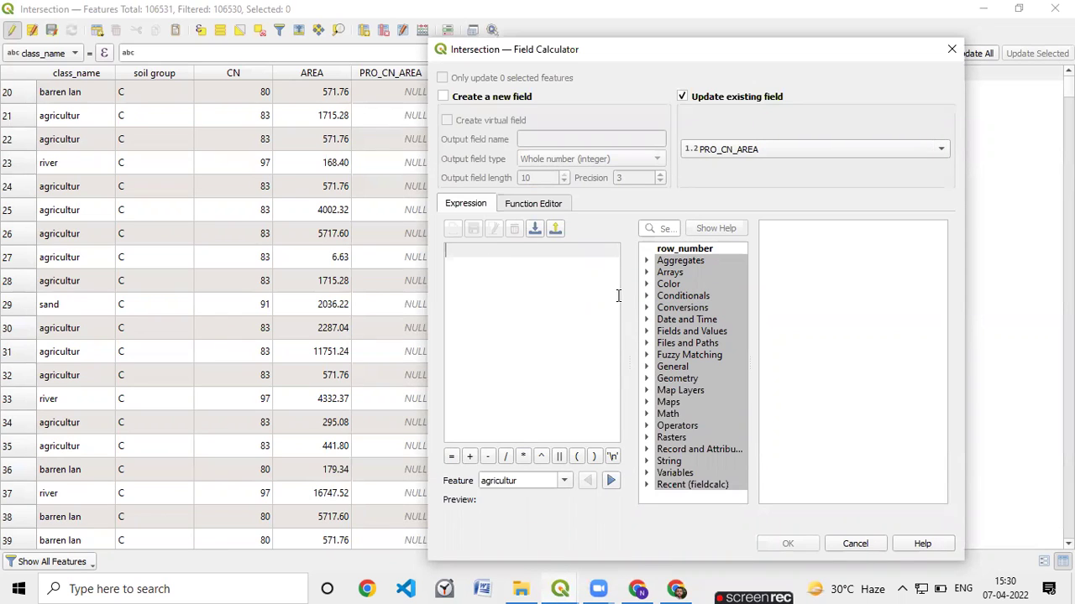
click(686, 332)
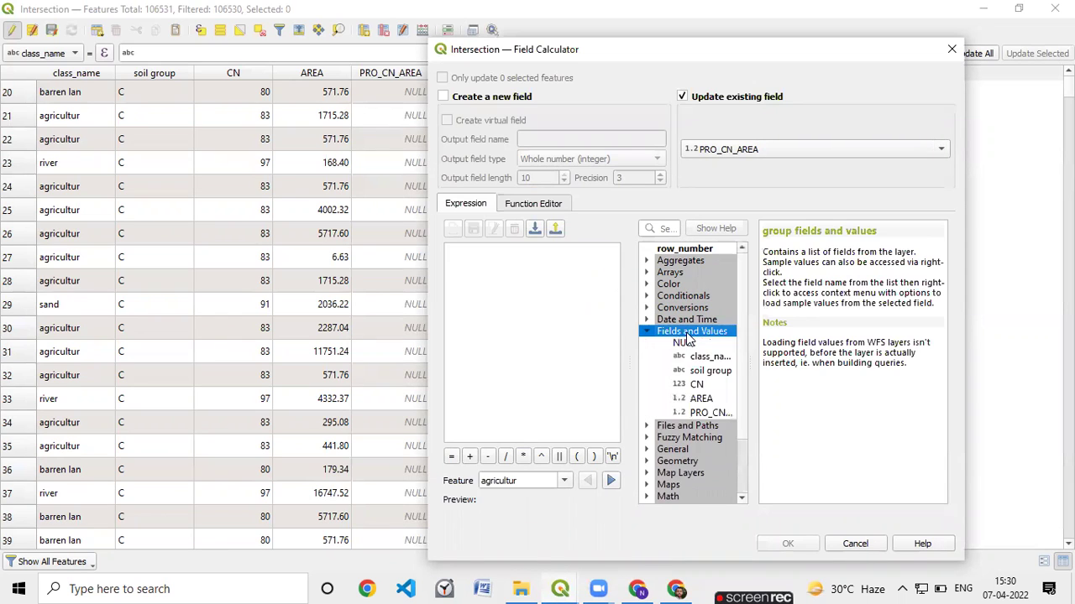
double_click(699, 385)
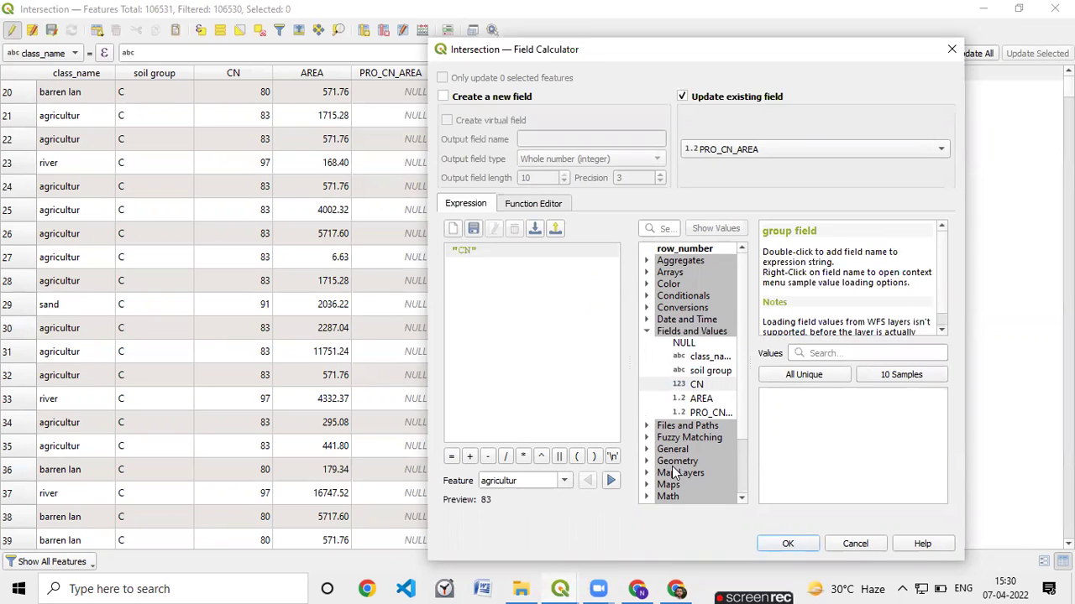
scroll(672, 466, down, 2)
double_click(686, 439)
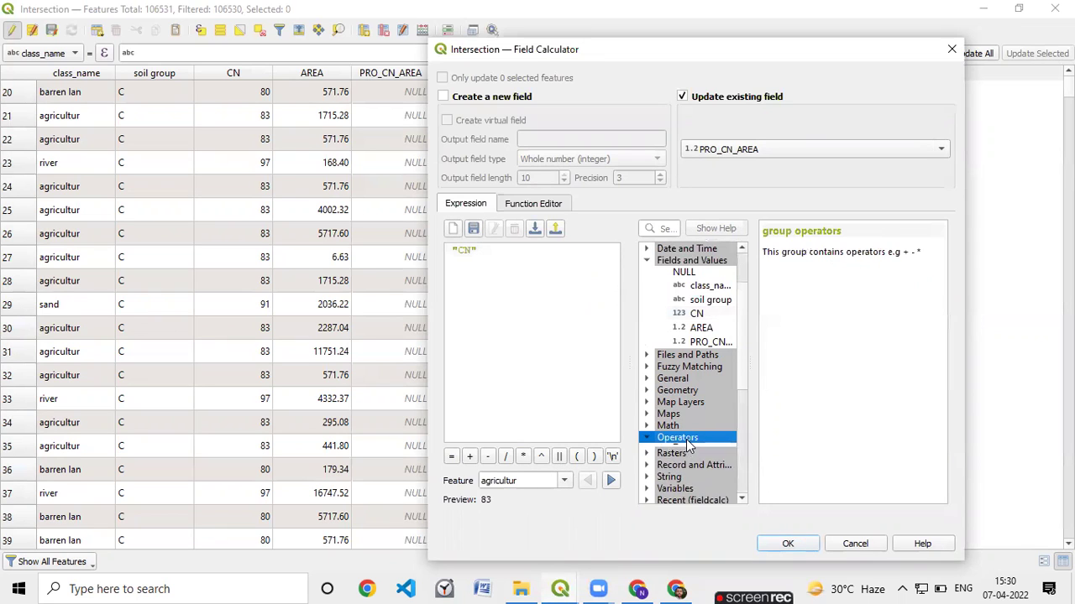
scroll(686, 439, down, 4)
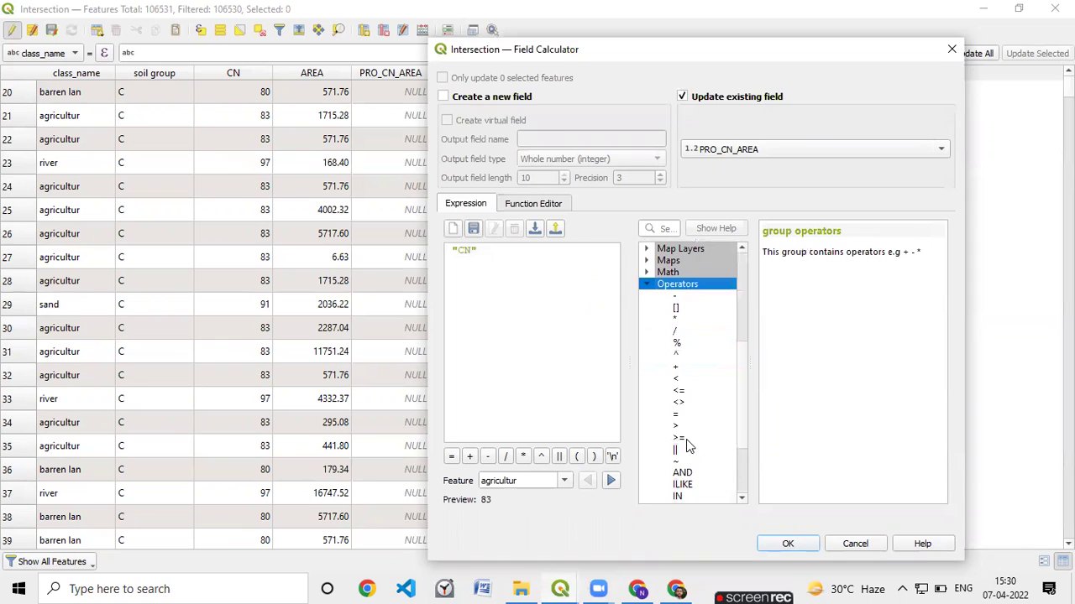
double_click(680, 321)
scroll(681, 323, up, 4)
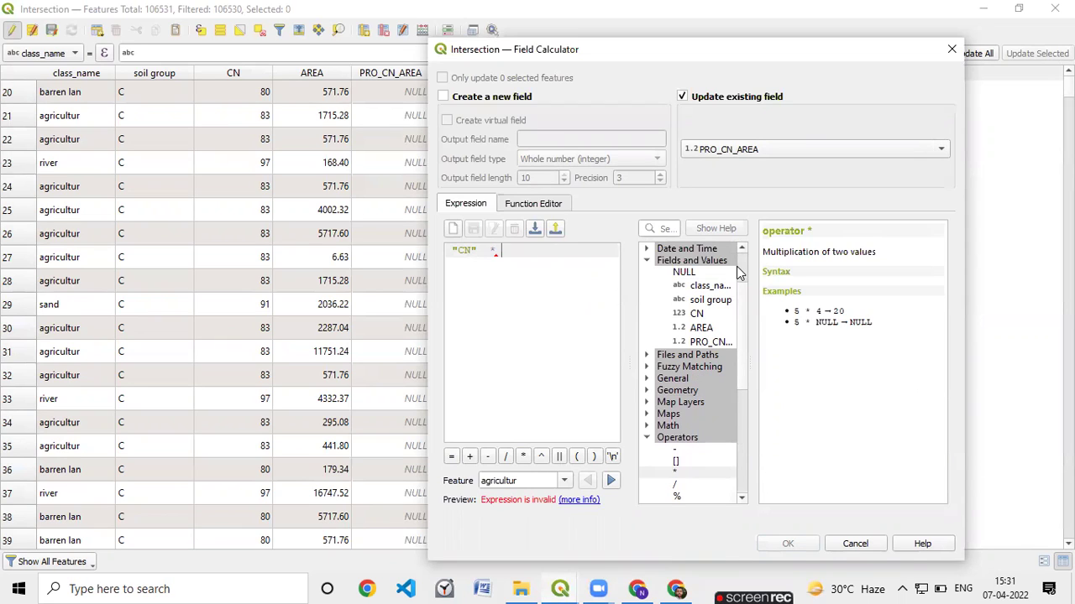
double_click(703, 328)
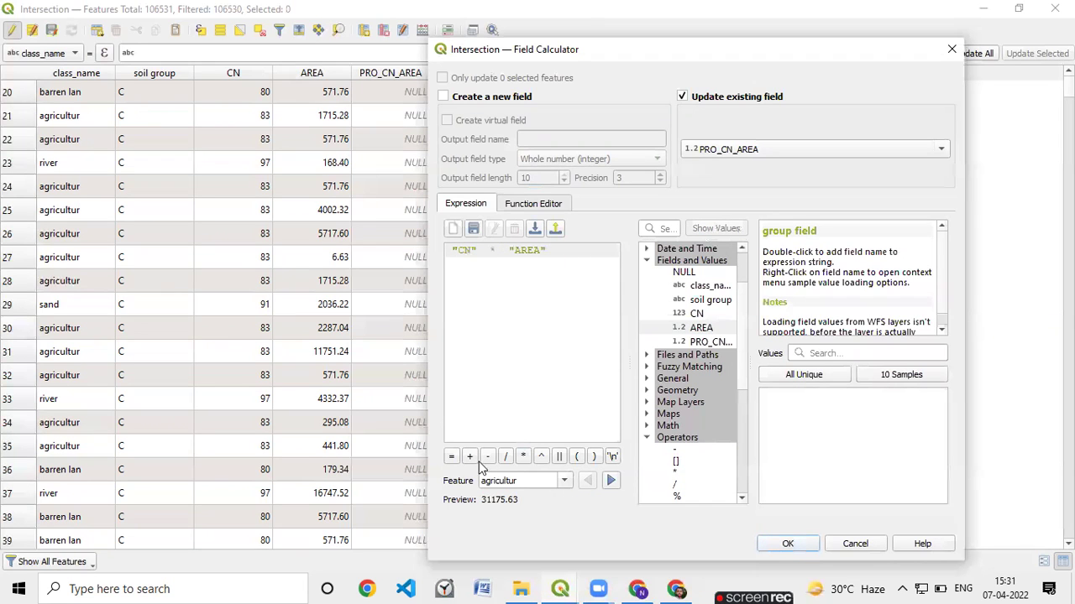
click(785, 543)
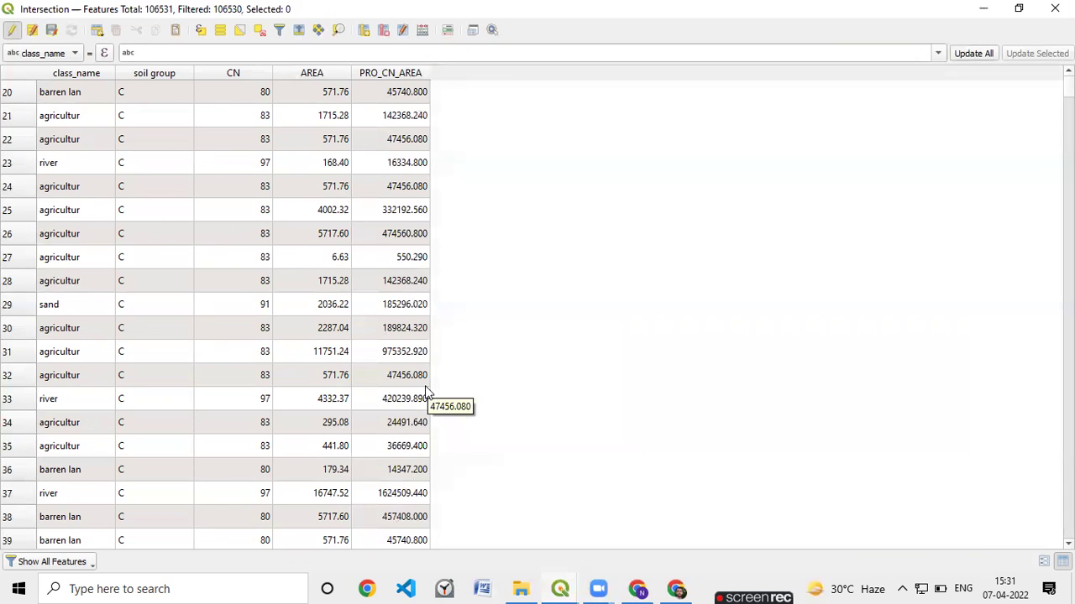
Leave the attribute table for the main map window and open the statistical summary for the Intersection layer
click(983, 9)
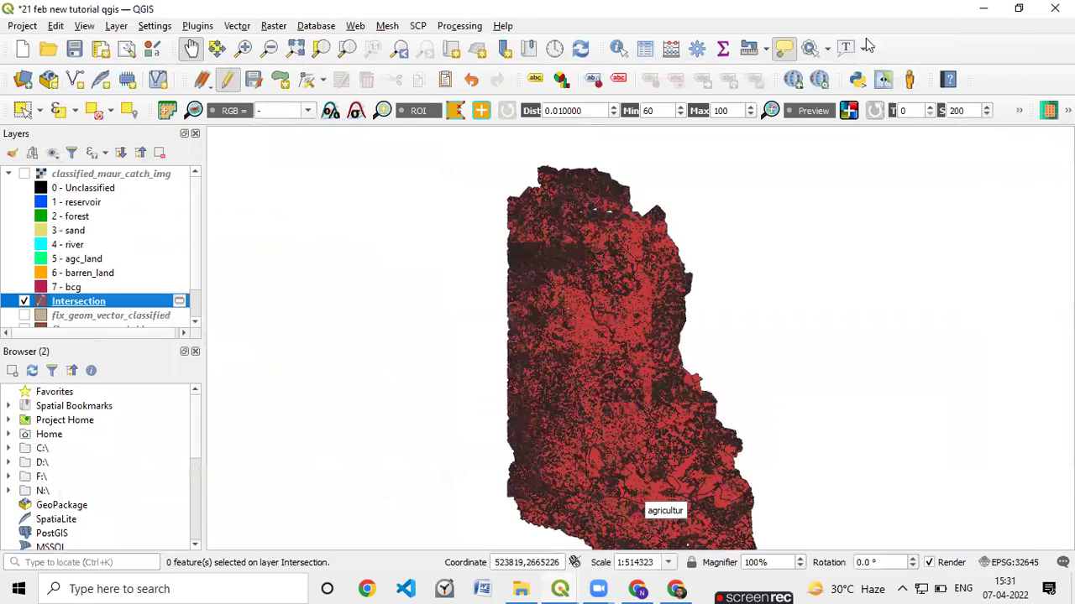
click(724, 50)
click(723, 49)
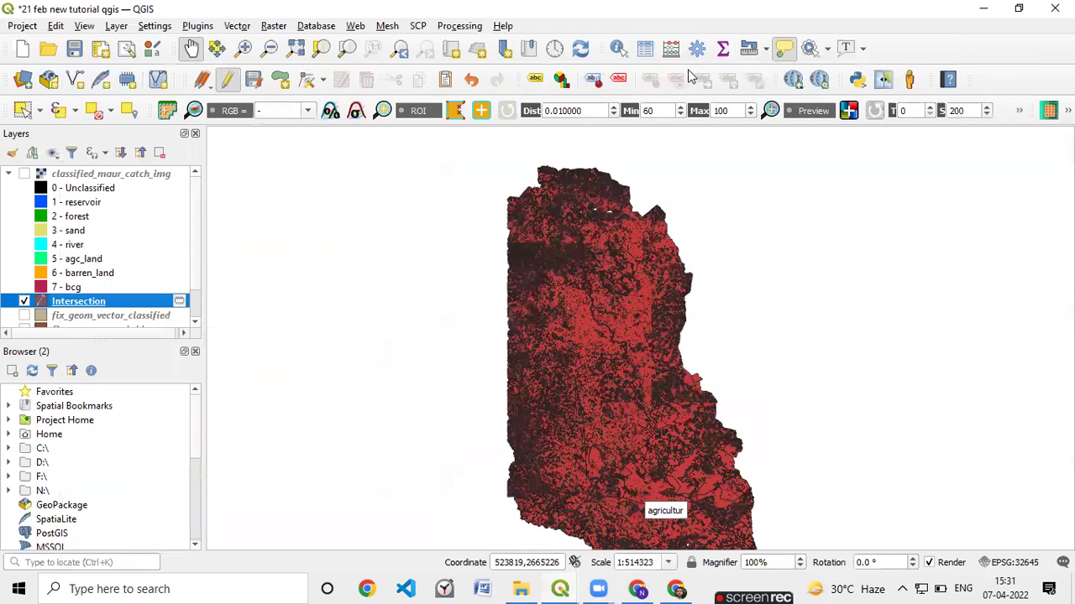
click(723, 47)
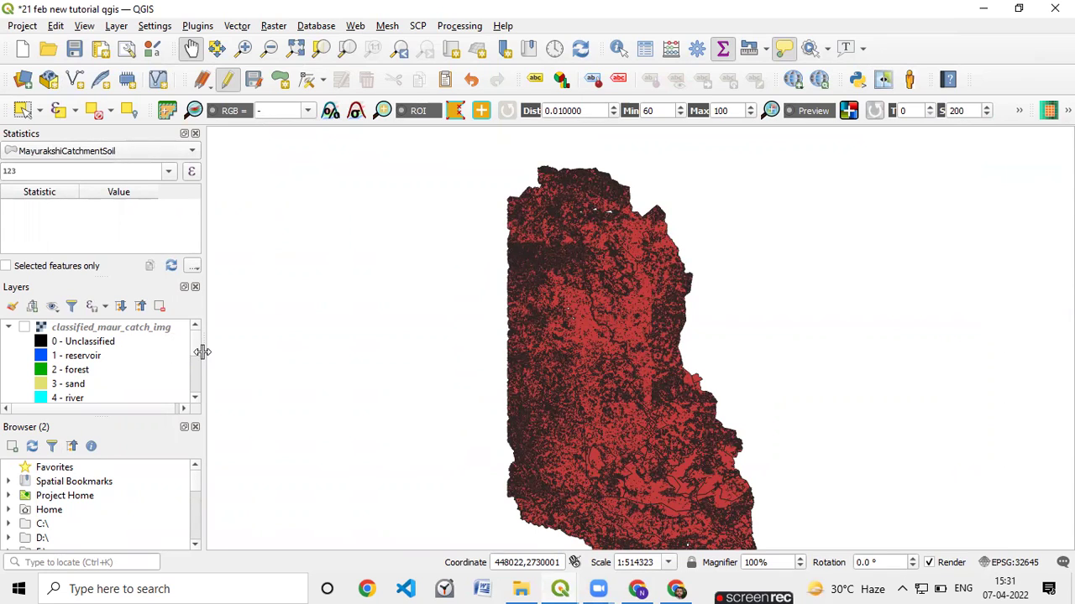
drag(194, 359, 194, 389)
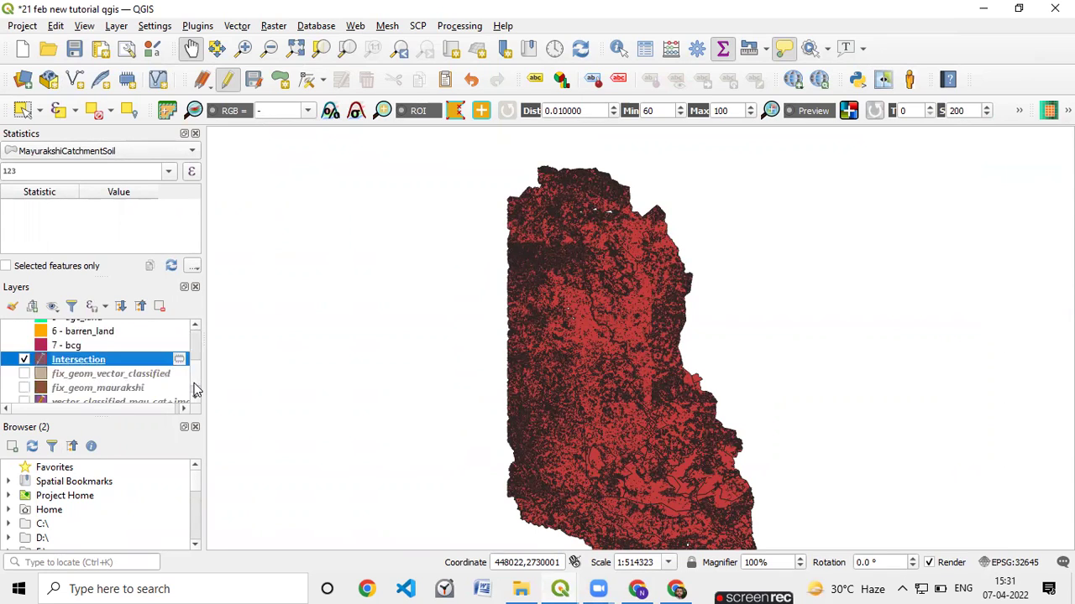
click(159, 152)
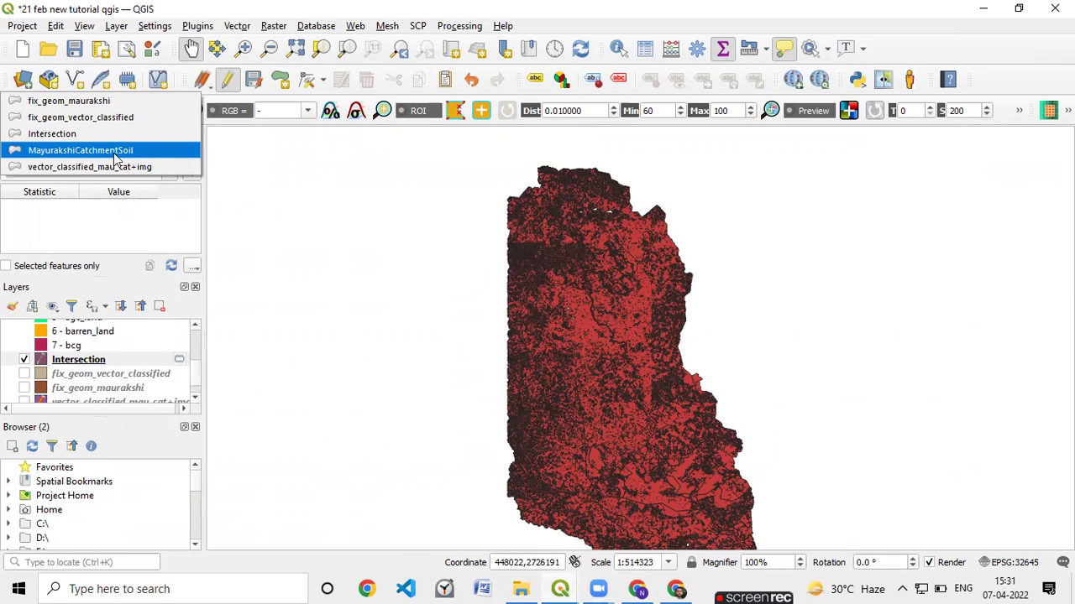
click(102, 135)
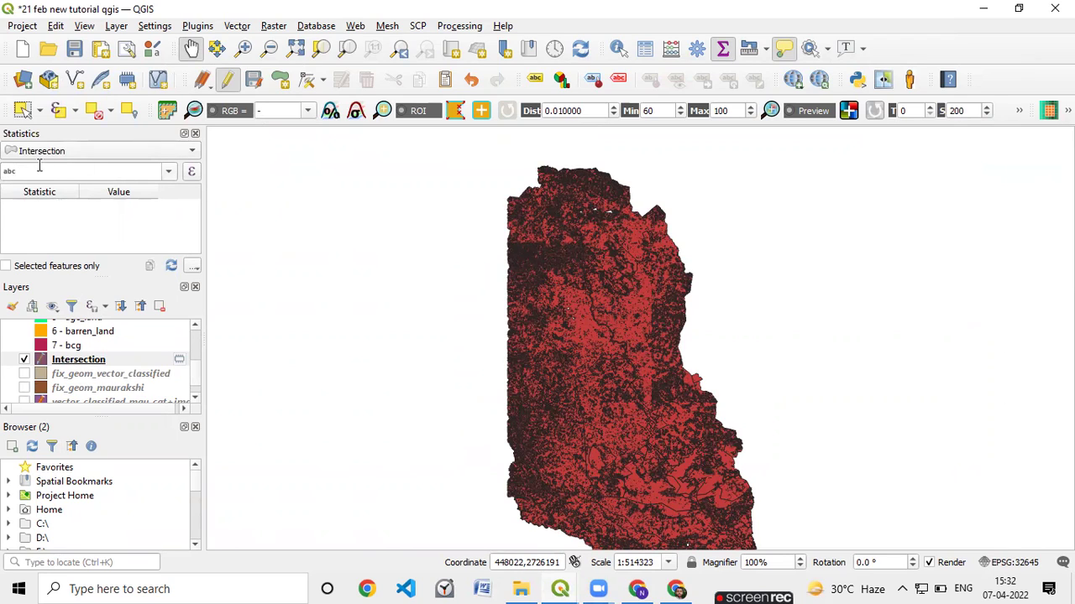
Check the sums of the PRO_CN_AREA and AREA fields in the Intersection layer's statistics
click(169, 172)
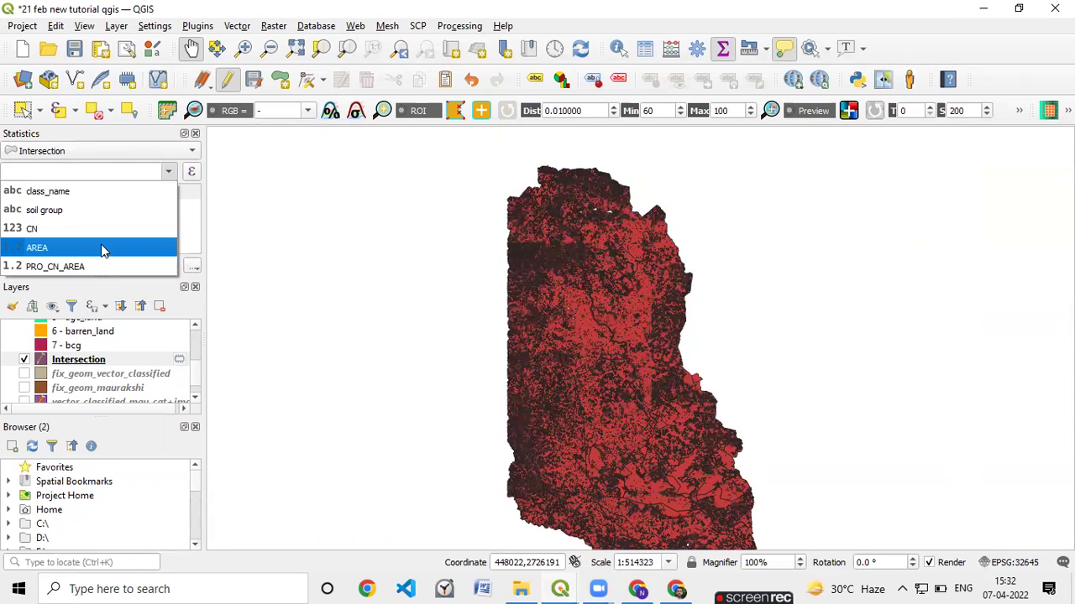
click(99, 267)
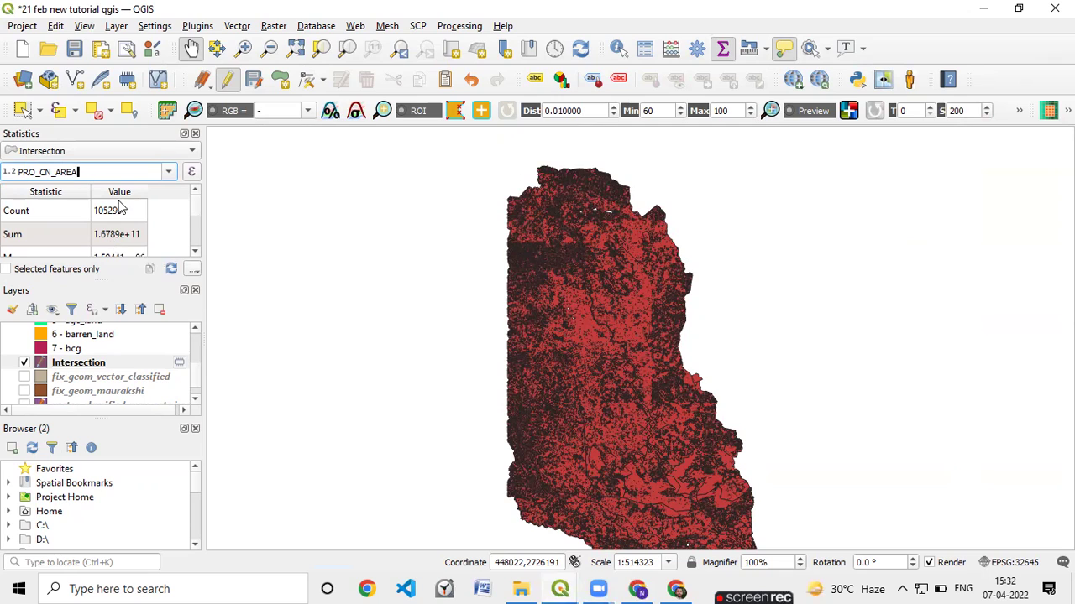
click(172, 173)
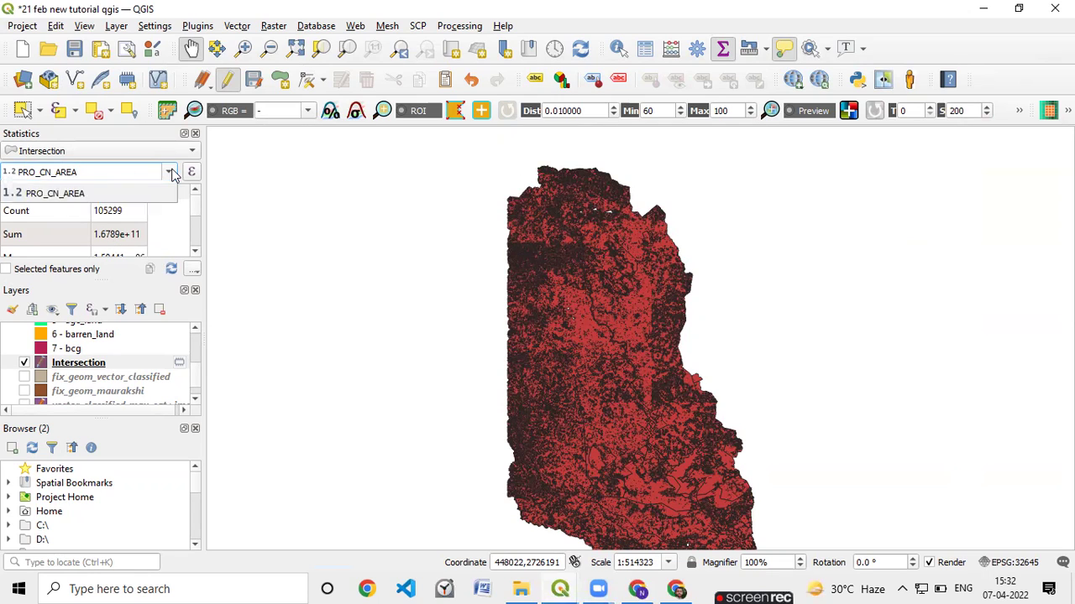
click(67, 247)
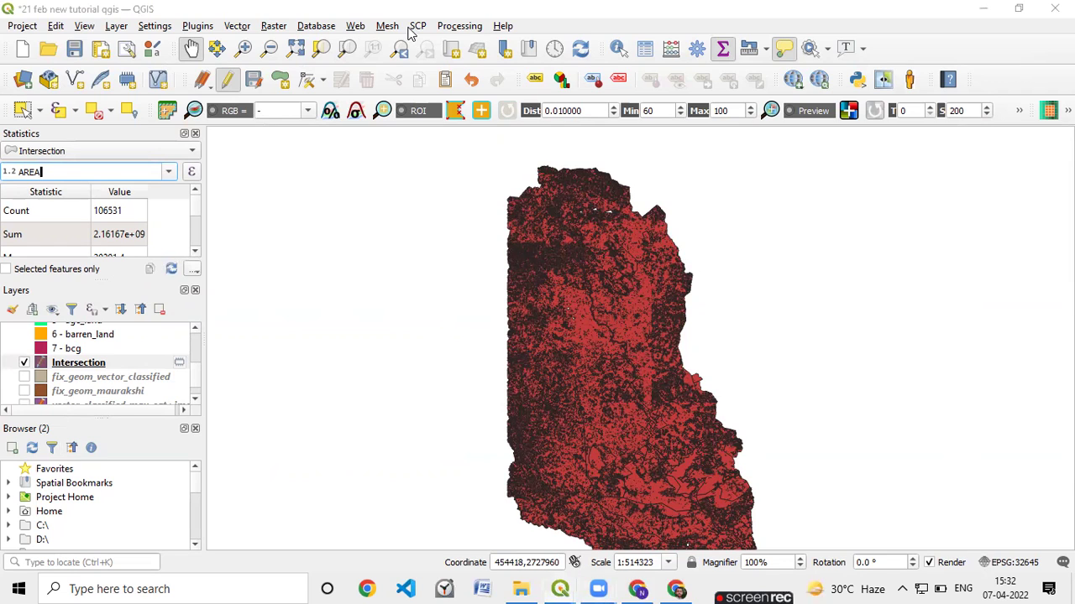
Handwrite the fraction 1.67 × 10^11 over 2.16 × 10^9 as a yellow screen annotation beside the catchment
drag(743, 234, 855, 225)
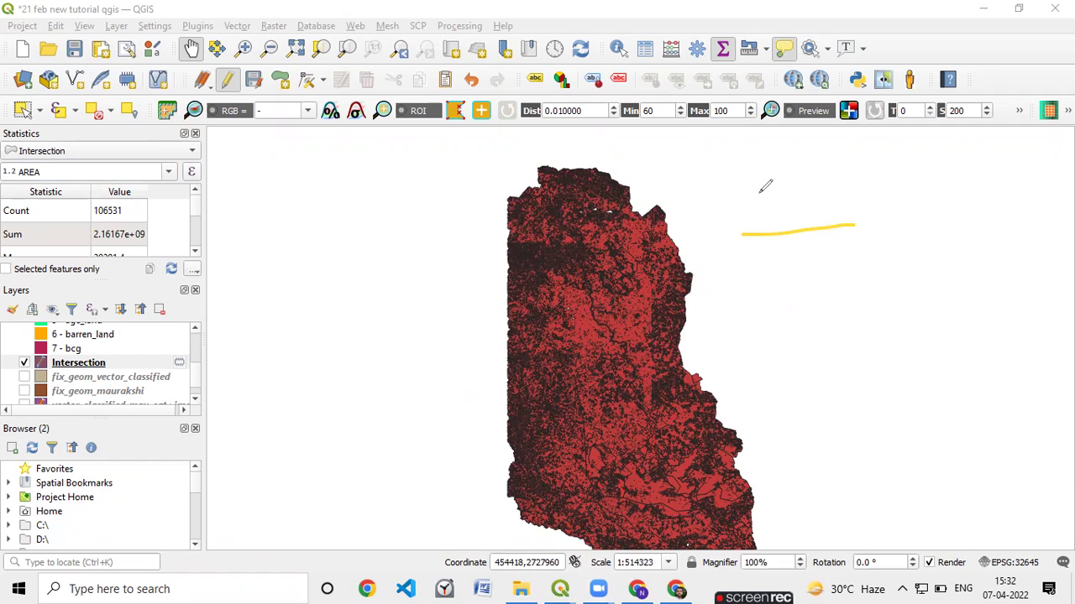
drag(758, 193, 758, 203)
click(773, 197)
mouse_move(786, 187)
mouse_down()
mouse_move(812, 197)
mouse_move(785, 199)
mouse_move(858, 220)
mouse_move(829, 233)
mouse_up()
mouse_move(873, 195)
mouse_down()
mouse_move(874, 227)
mouse_move(899, 209)
mouse_up()
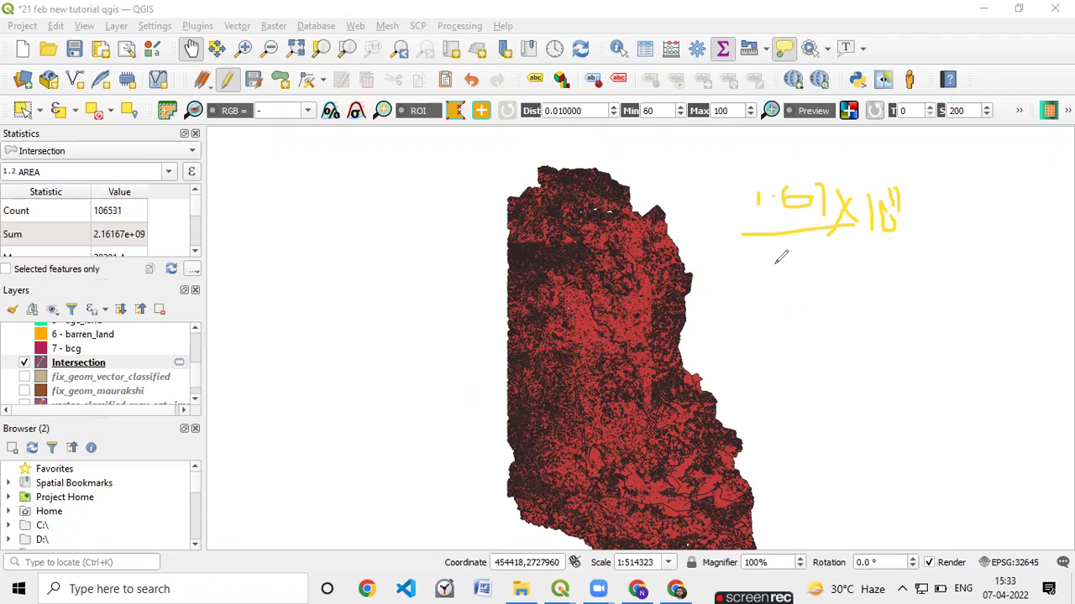
mouse_move(774, 262)
mouse_down()
mouse_move(795, 276)
mouse_move(794, 292)
mouse_move(822, 292)
mouse_move(832, 277)
mouse_move(835, 305)
mouse_move(844, 295)
mouse_move(831, 295)
mouse_move(893, 284)
mouse_move(871, 305)
mouse_up()
click(804, 271)
mouse_move(904, 265)
mouse_down()
mouse_move(902, 294)
mouse_move(940, 245)
mouse_up()
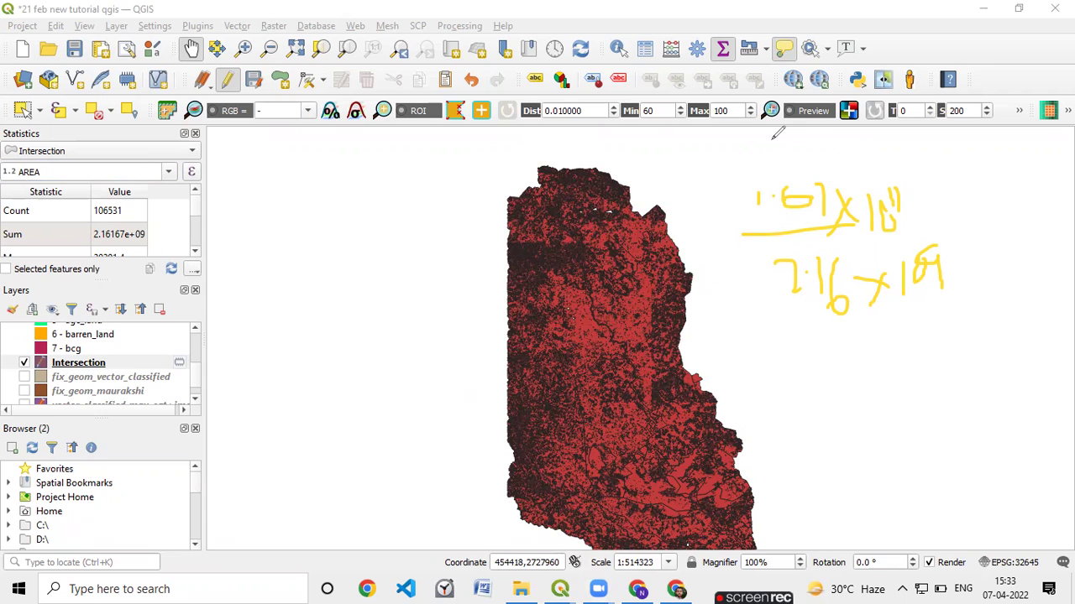
Add the result "= 77" in purple handwriting beside the annotated fraction
drag(954, 217, 996, 210)
mouse_move(960, 242)
mouse_down()
mouse_move(989, 234)
mouse_move(1017, 202)
mouse_move(1007, 248)
mouse_up()
drag(1021, 202, 1041, 238)
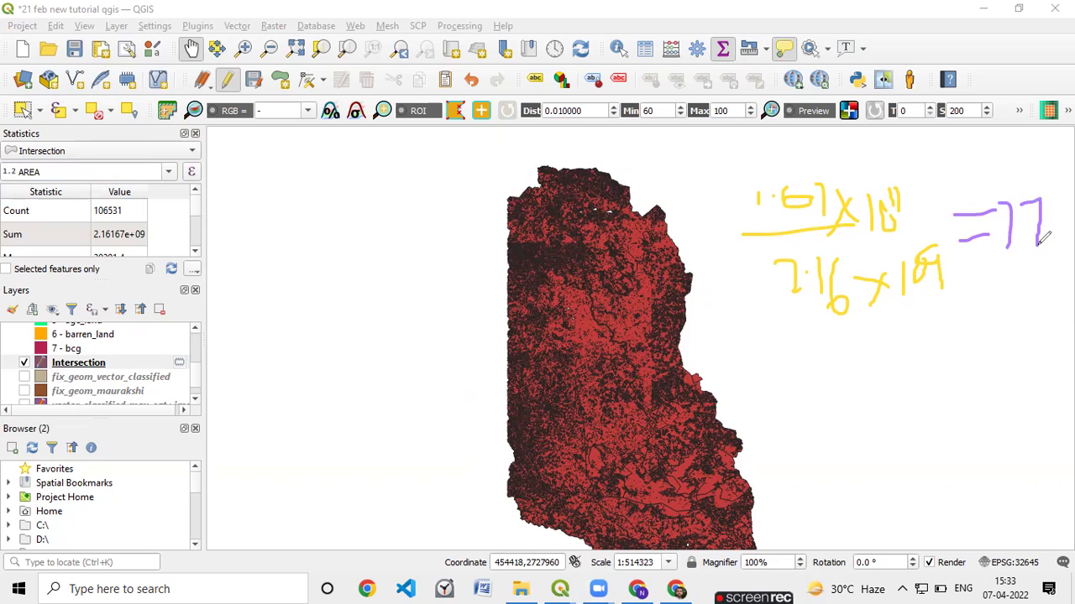